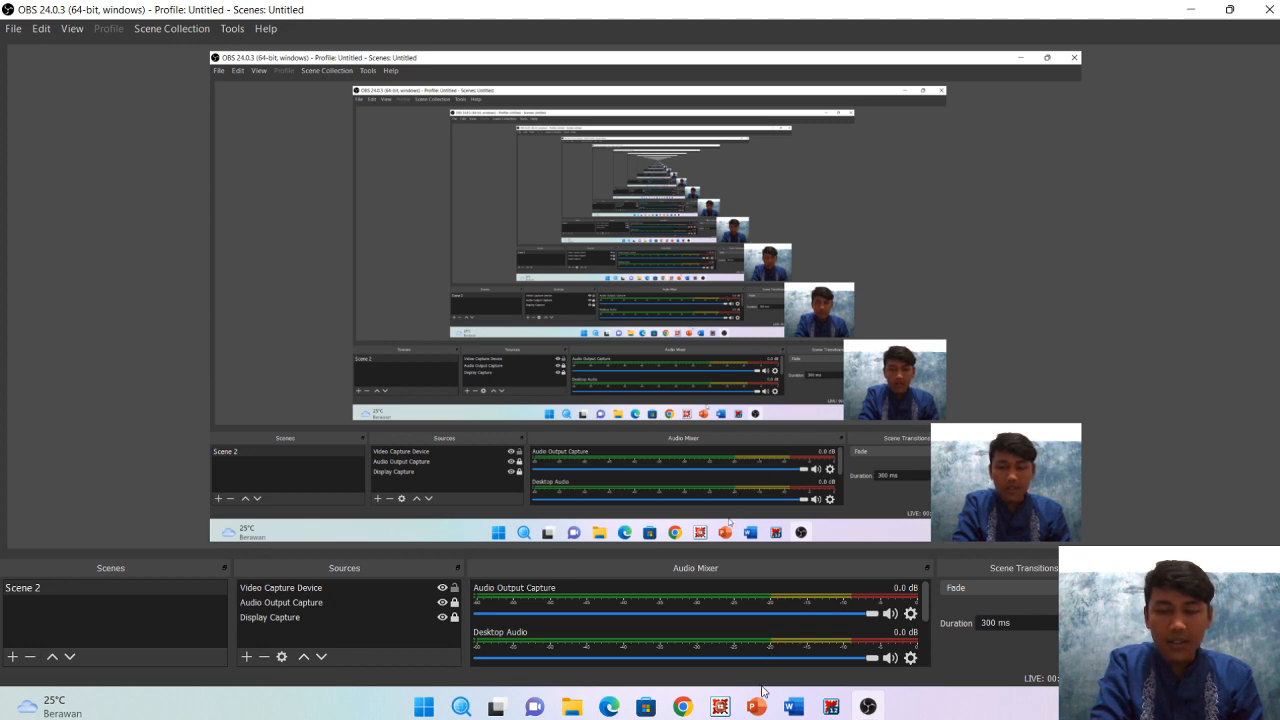
Switch to the PowerPoint presentation to review the slide on Ketidaksamaan (inequalities)
mouse_move(832, 710)
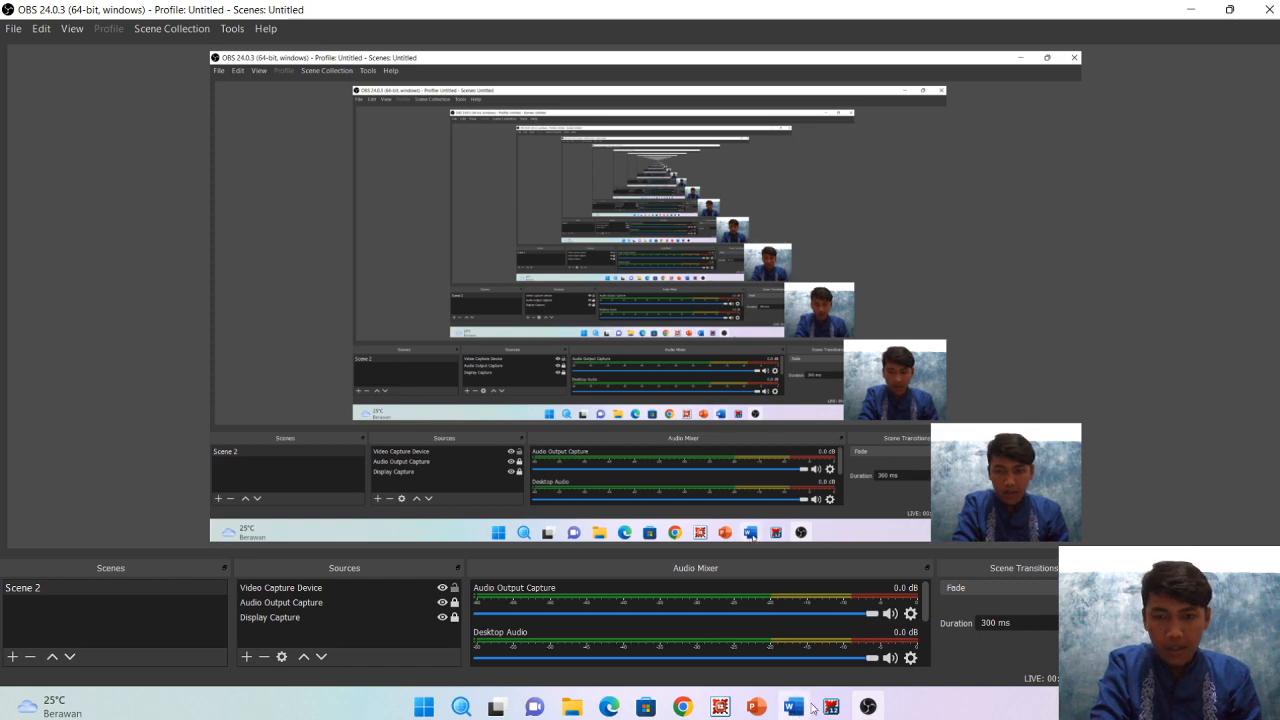
left_click(757, 708)
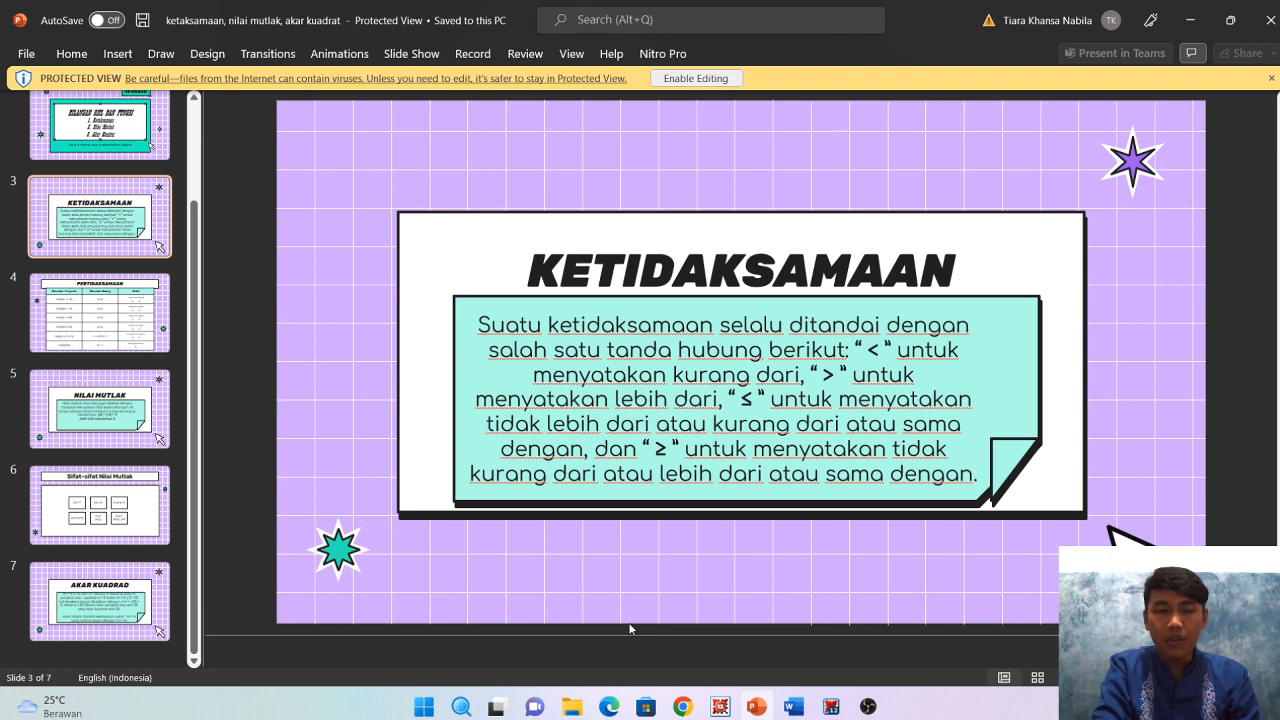
Switch to Maple 12 and evaluate the inequality (3 + 5x ≥ 3x + 5) at a new execution prompt
left_click(831, 706)
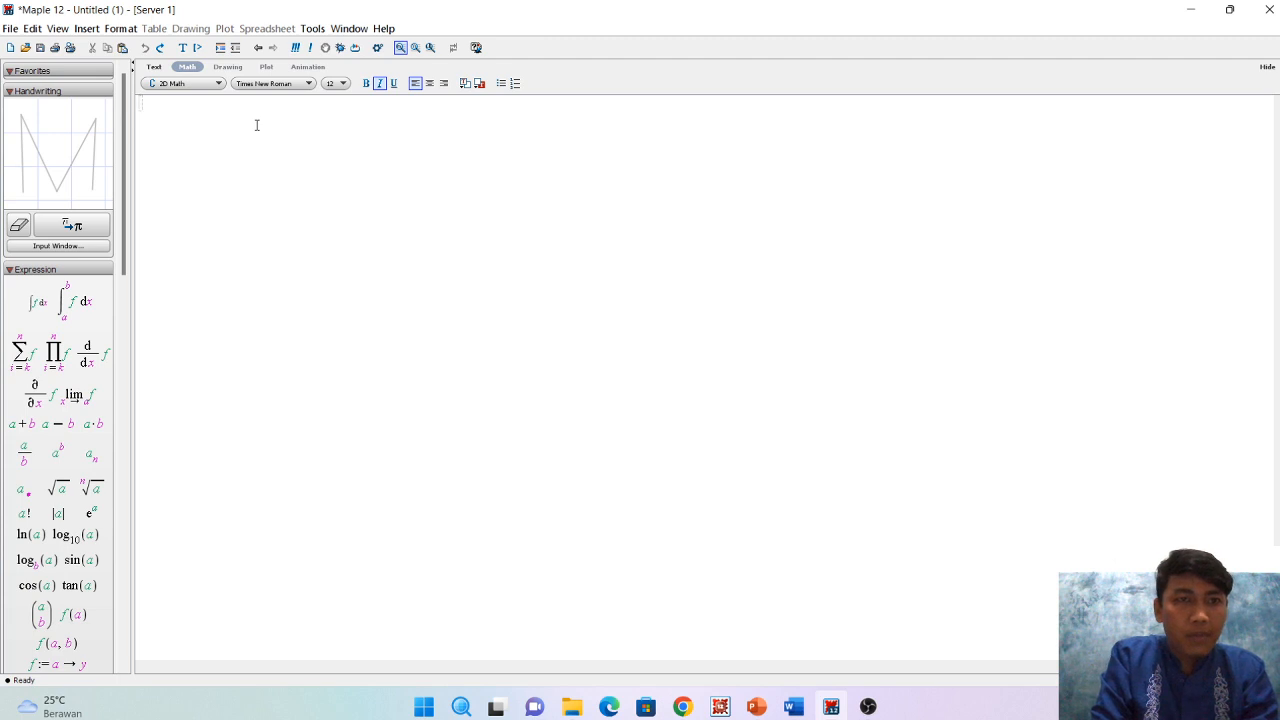
left_click(200, 50)
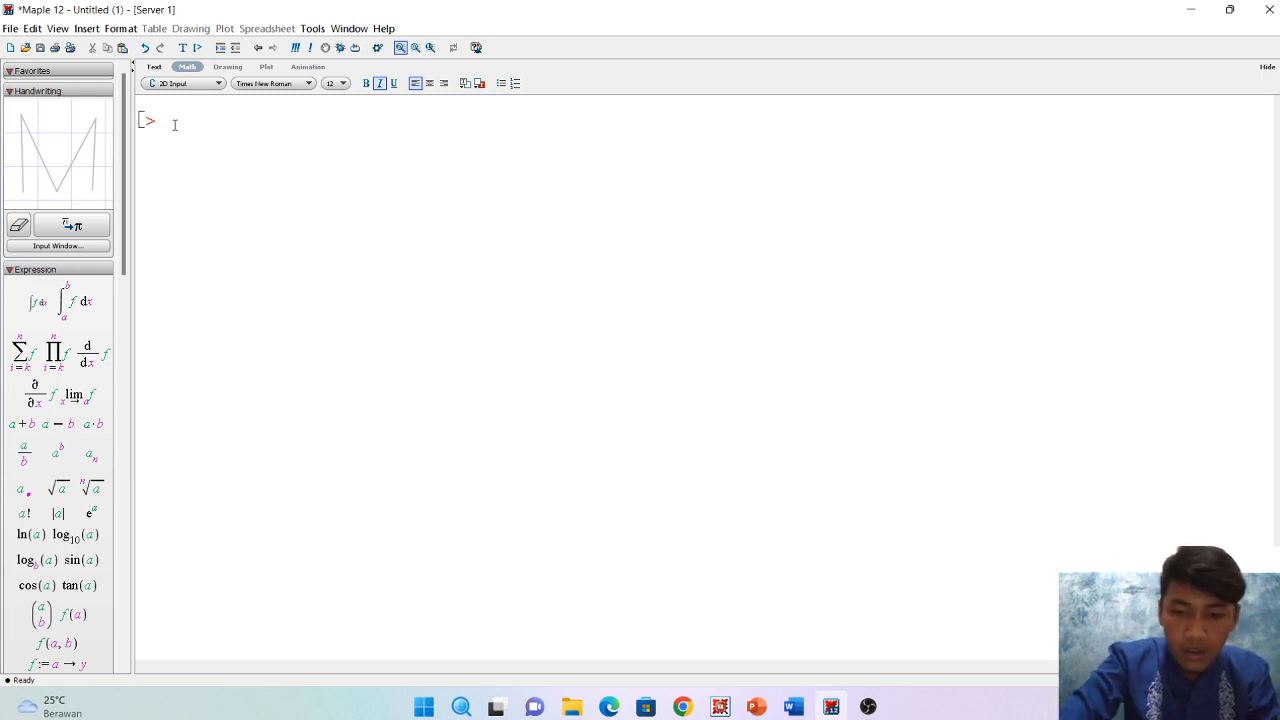
type("(")
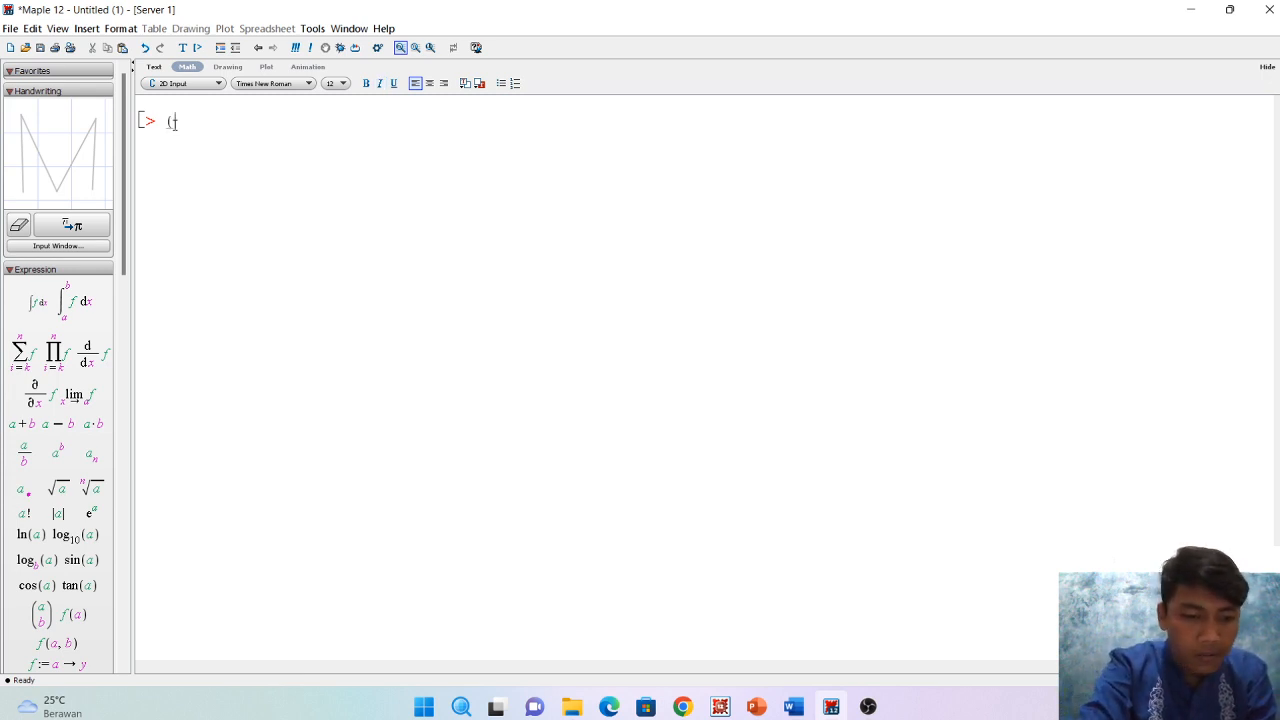
type("3 ")
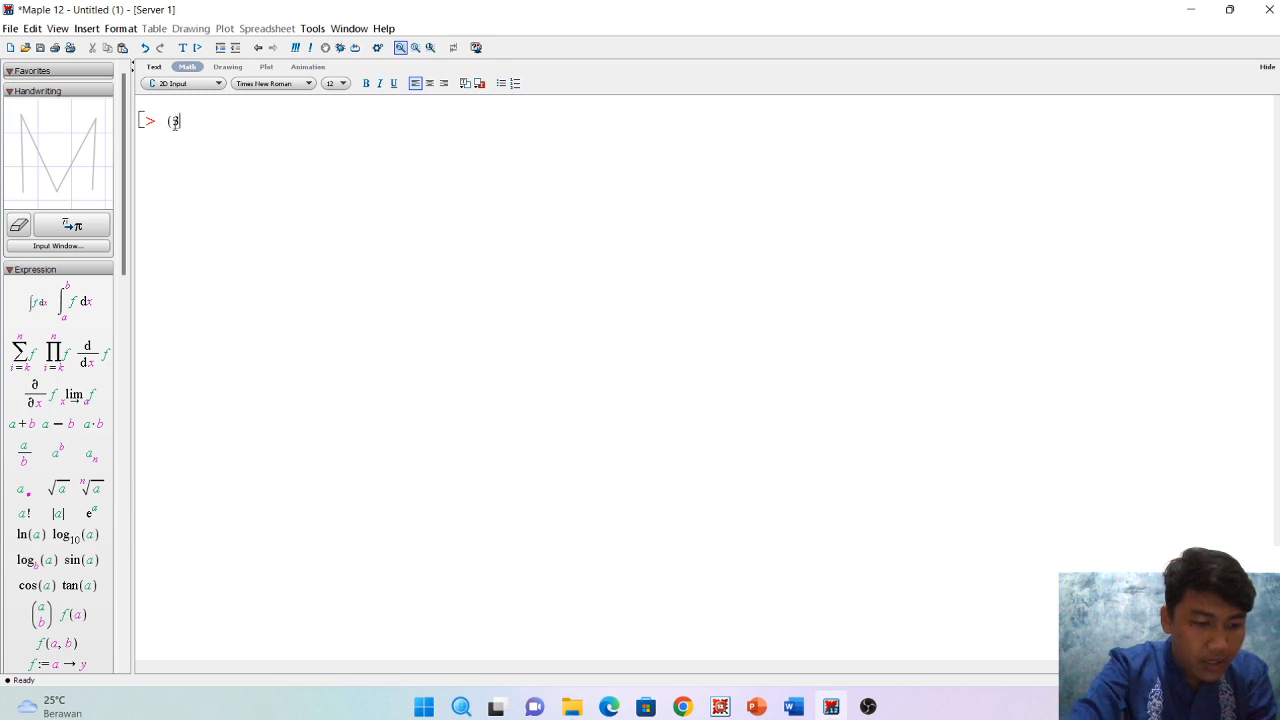
type("+ ")
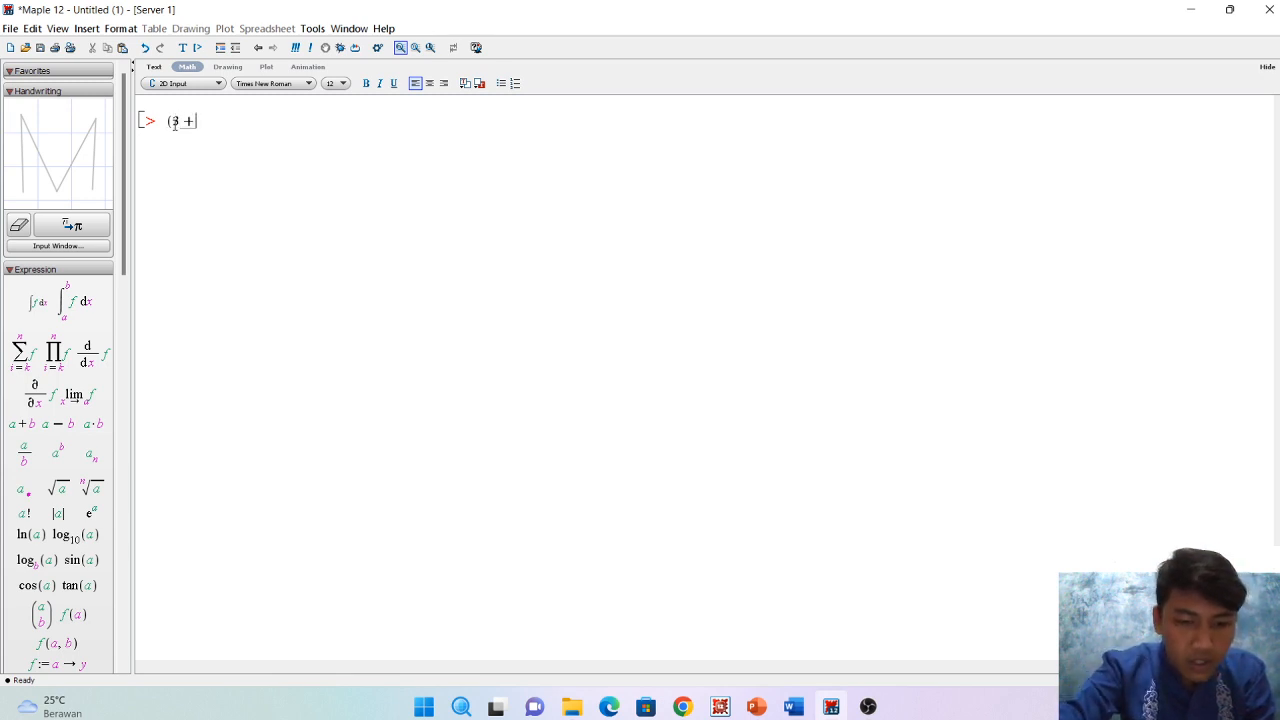
type("5 x")
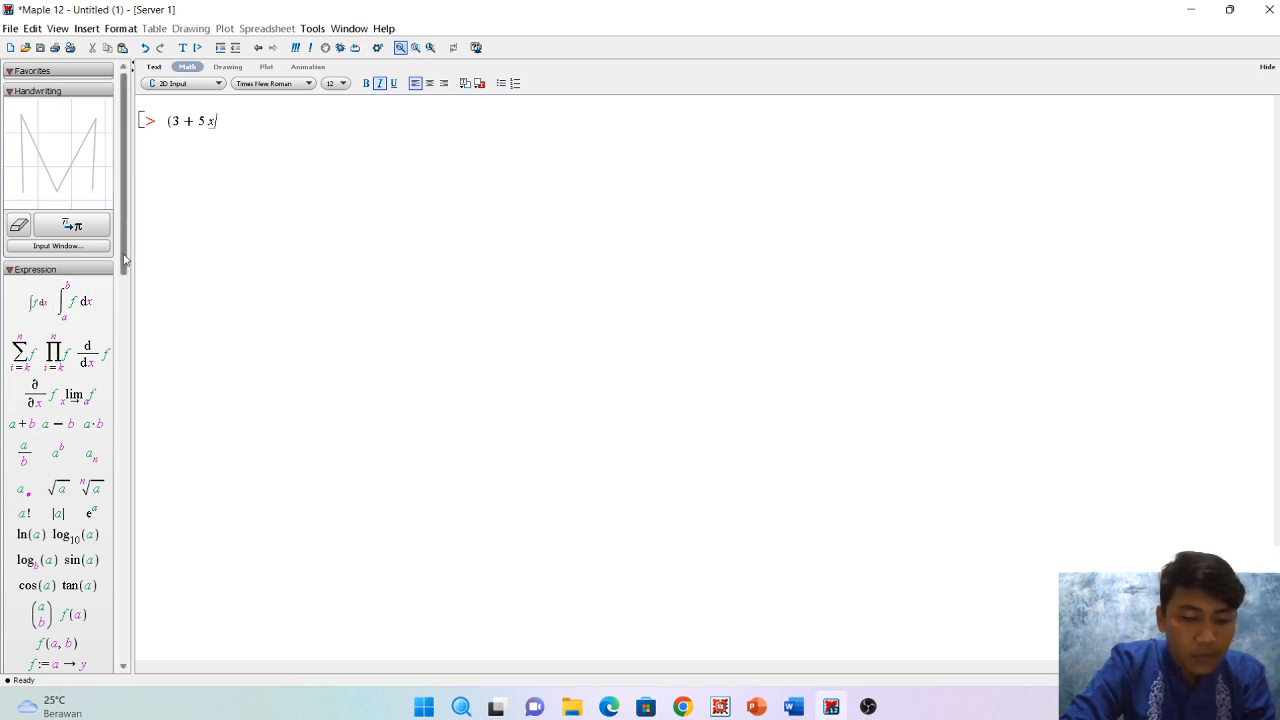
left_click_drag(124, 260, 127, 553)
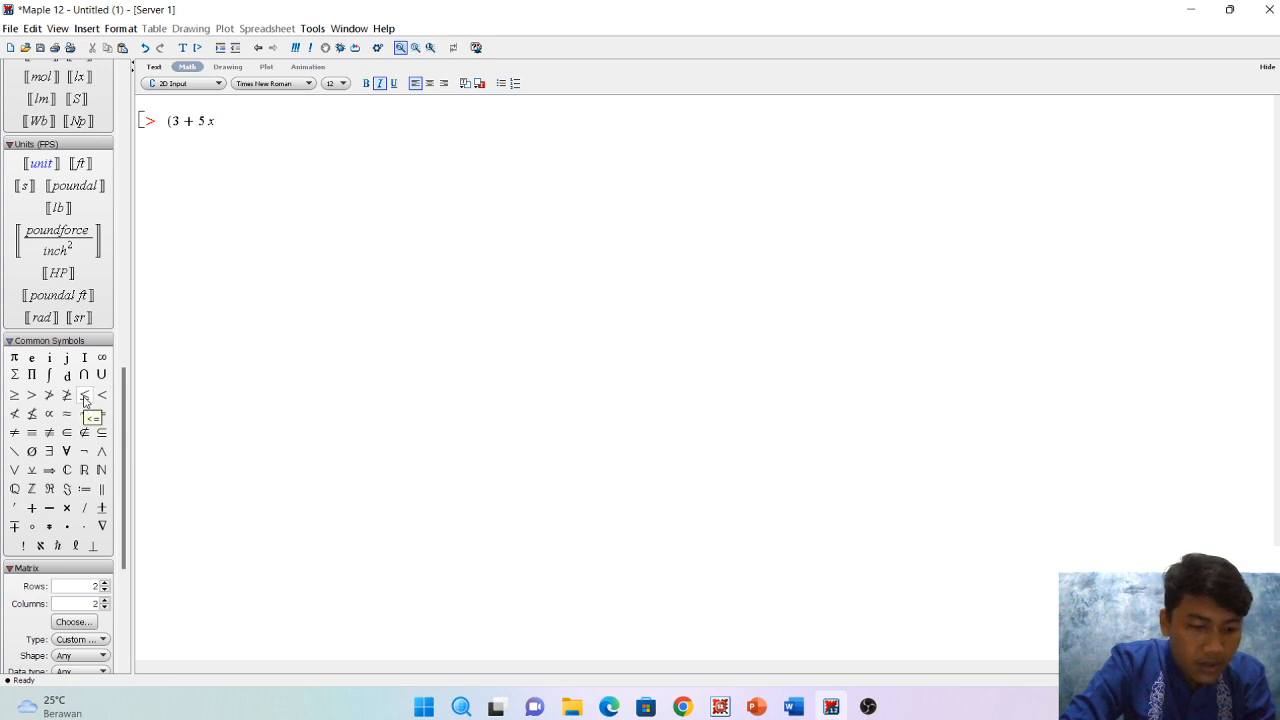
left_click(13, 396)
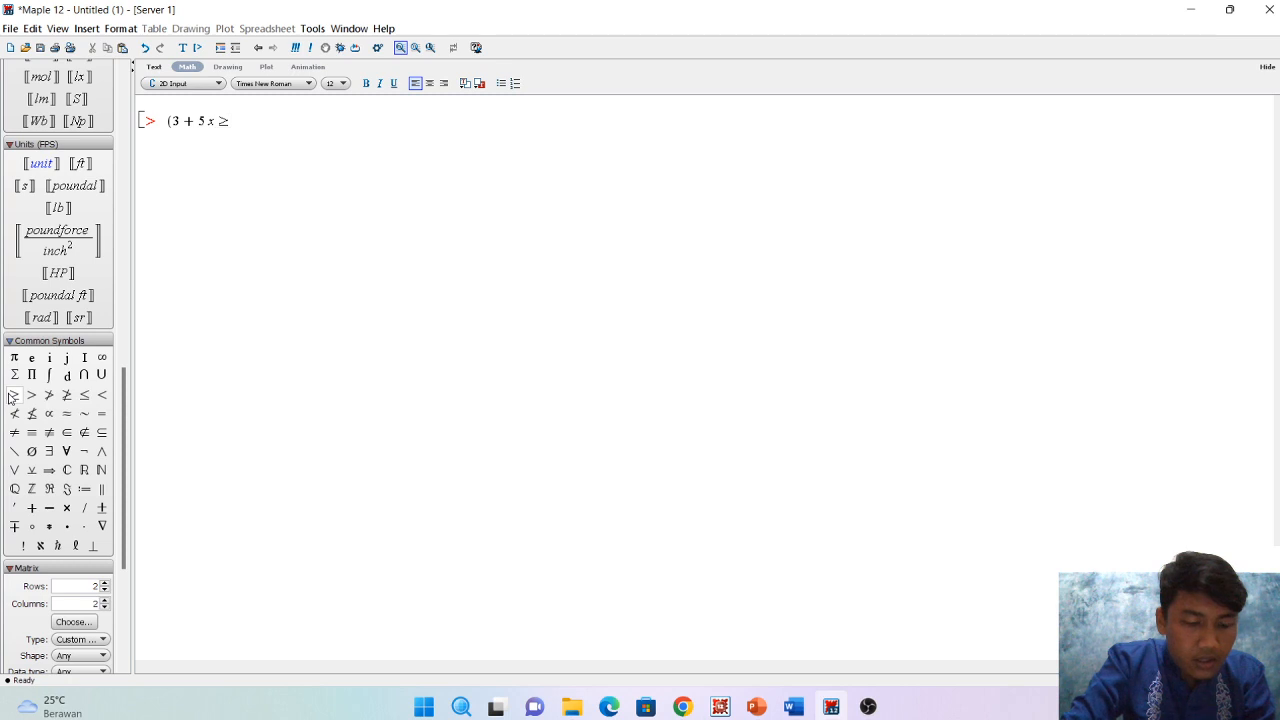
type("3 x ")
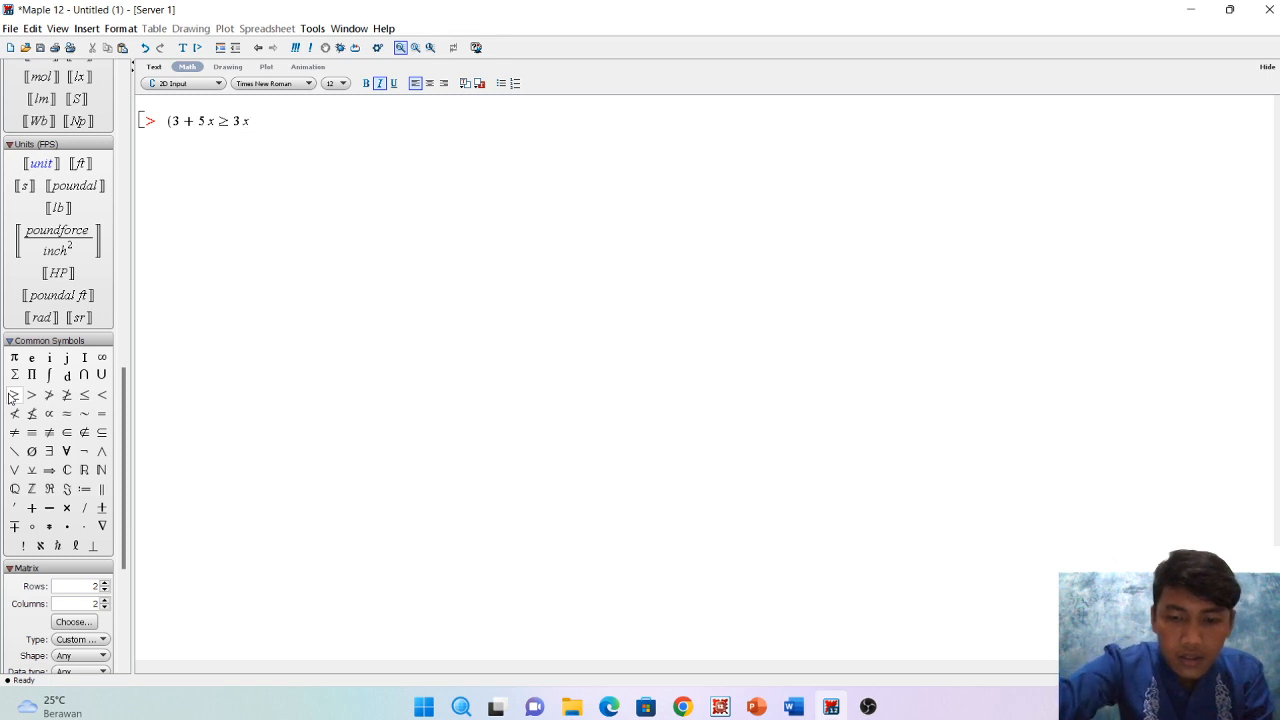
type("+ 5")
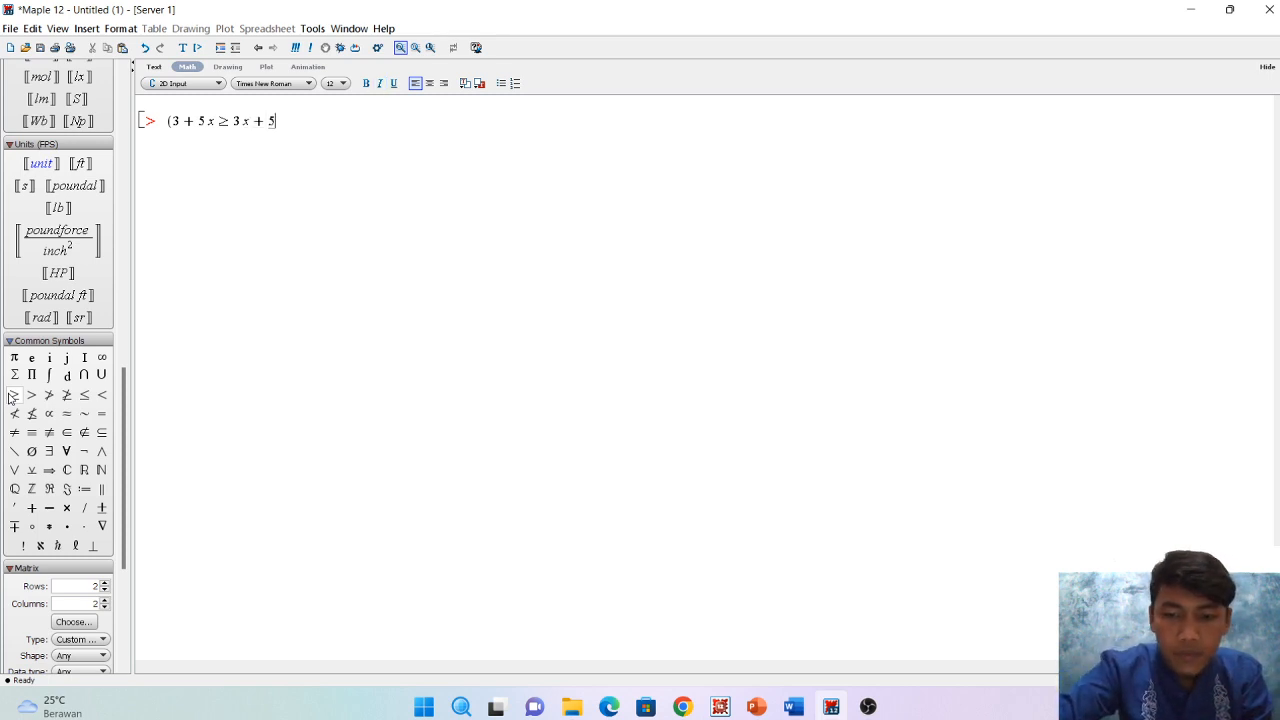
type(")")
key("Return")
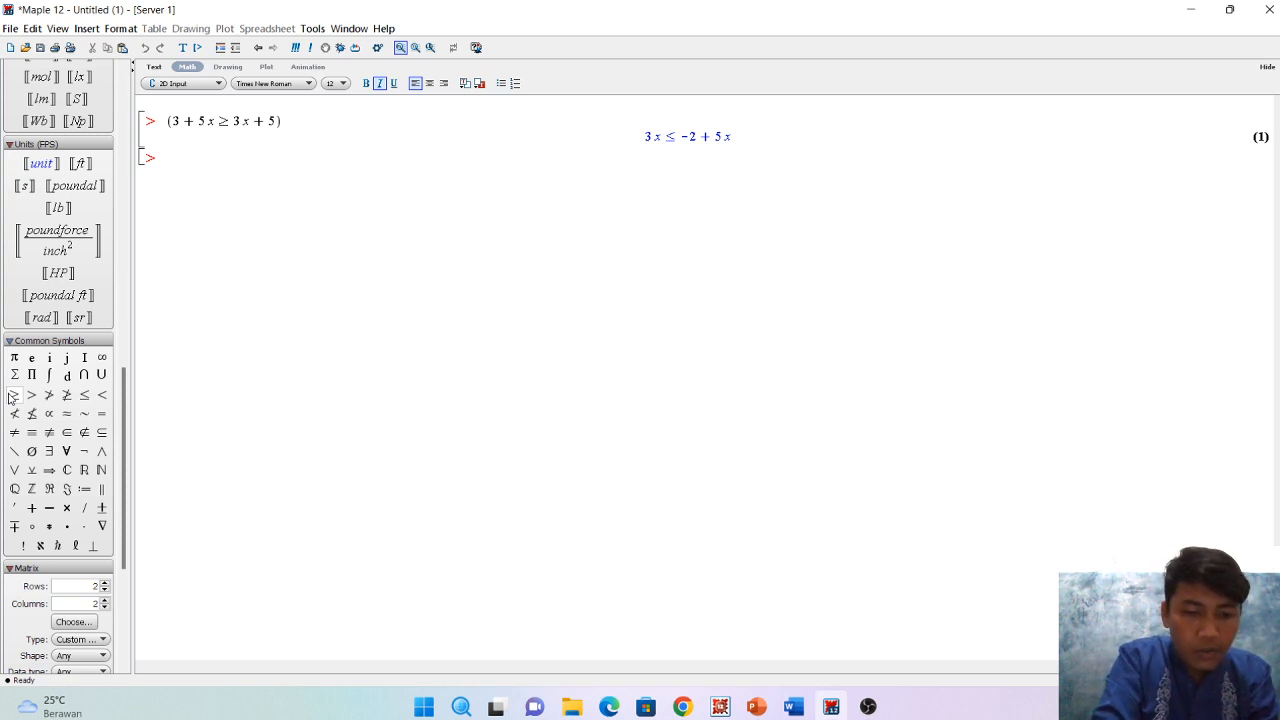
Solve the inequality with the command solve(3 + 5x ≥ 3x + 5)
type("solve")
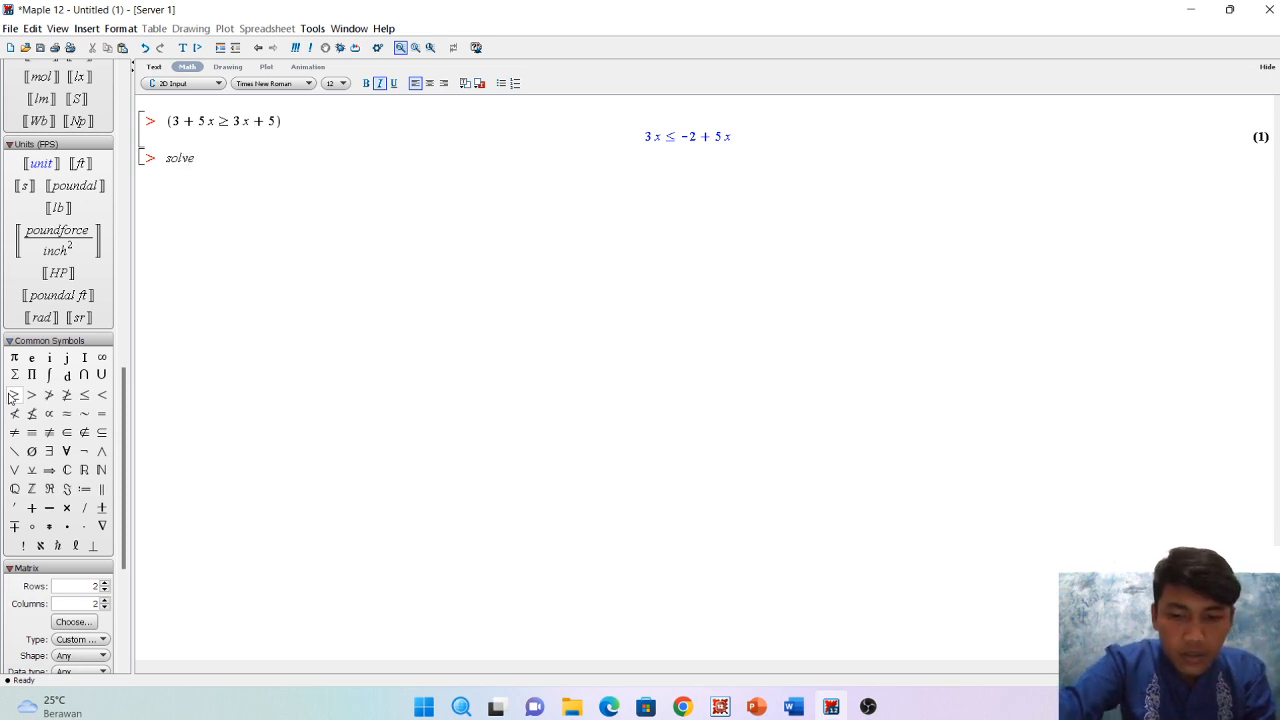
type("(")
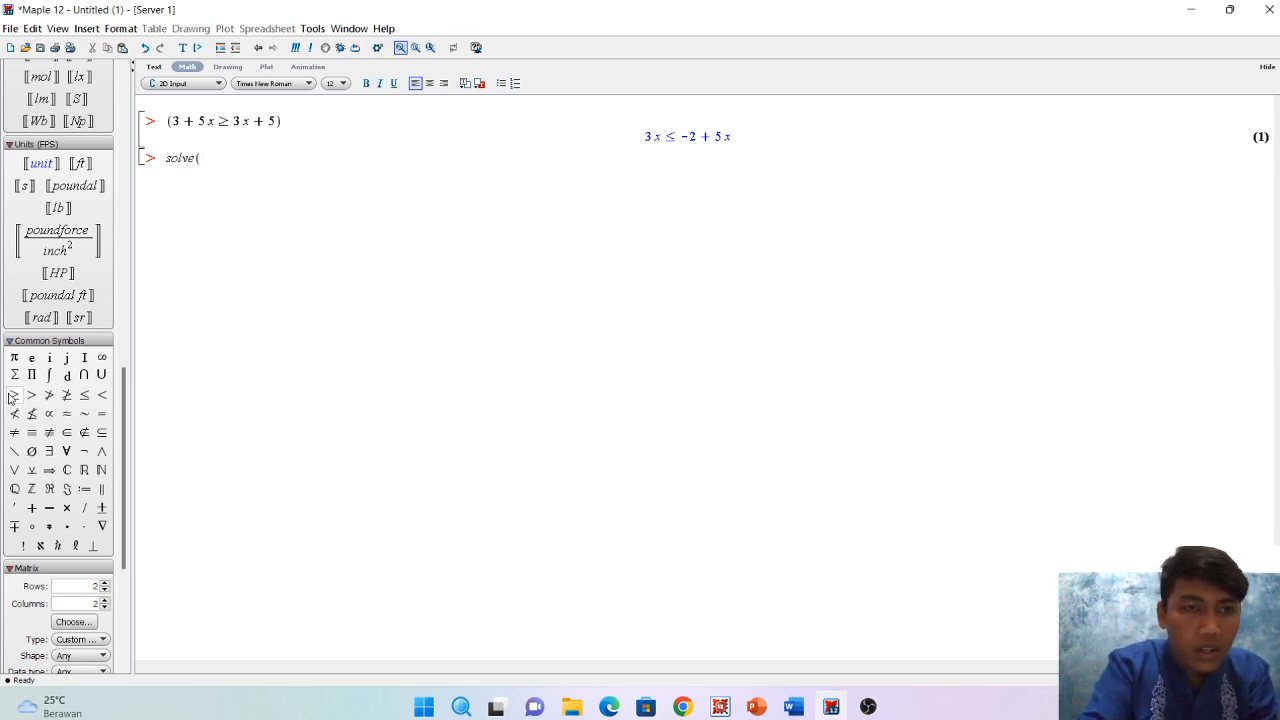
type("3 ")
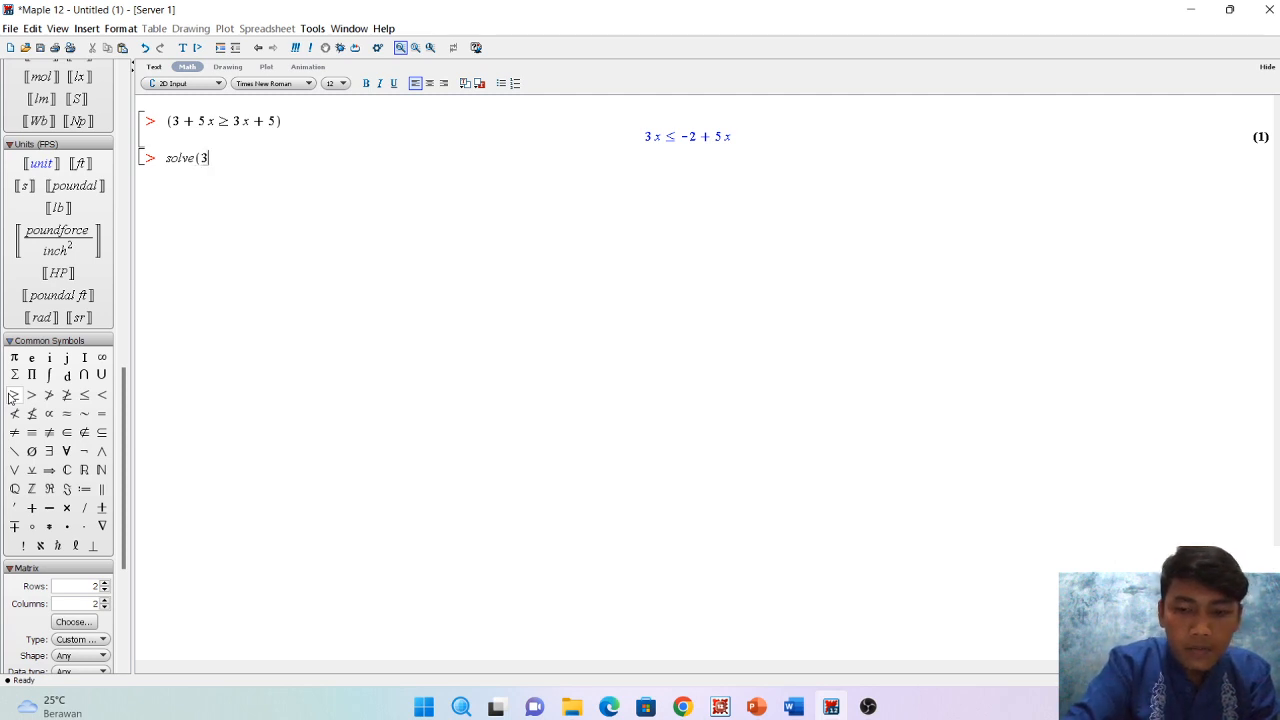
type("+ 5 ")
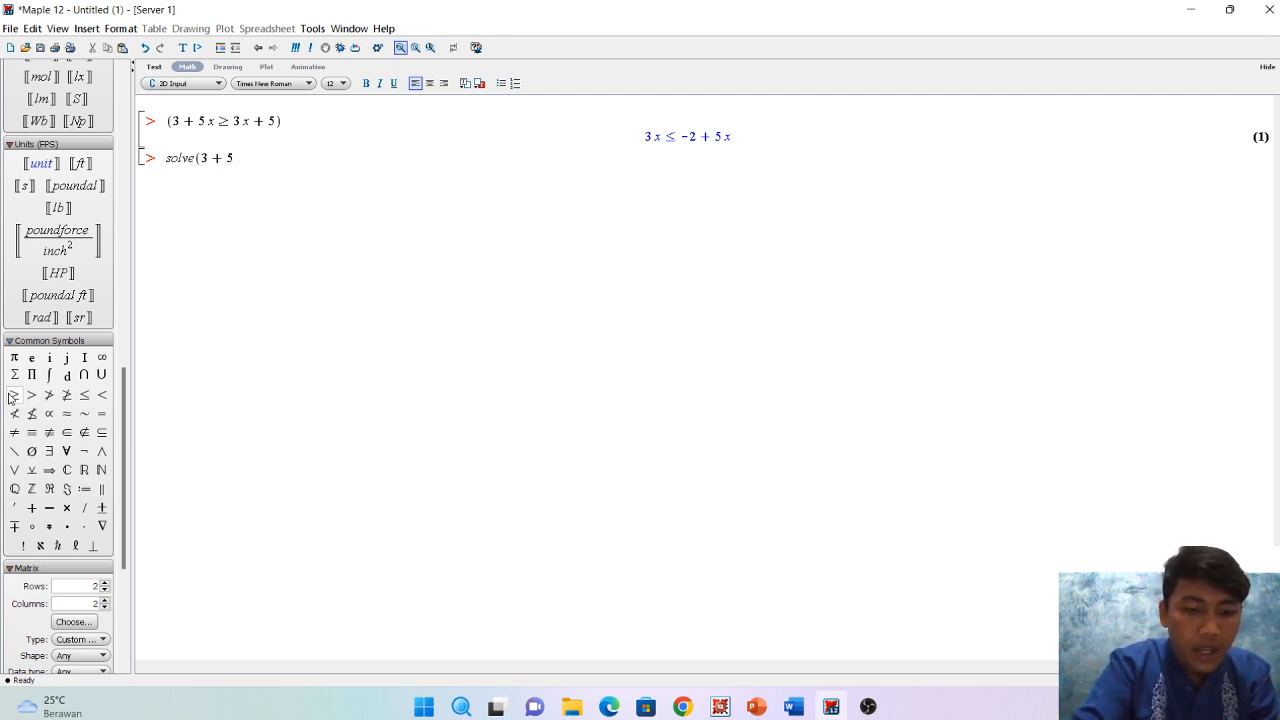
type("x")
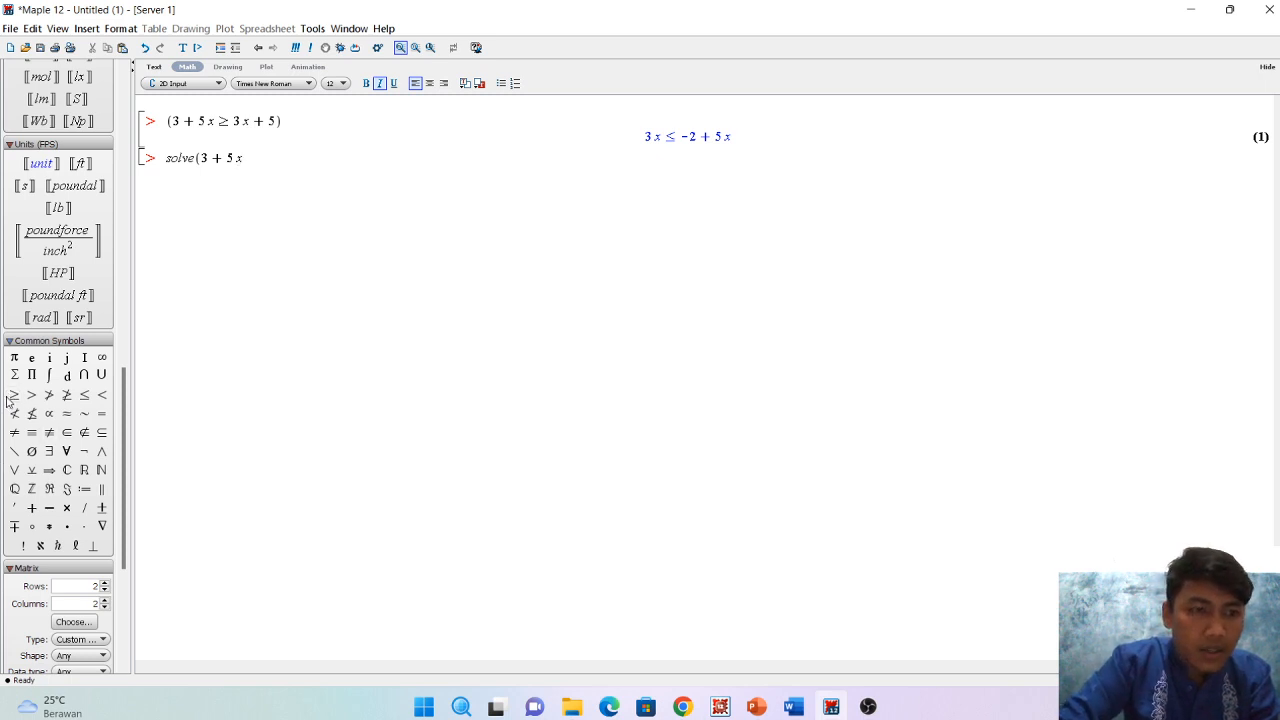
left_click(14, 396)
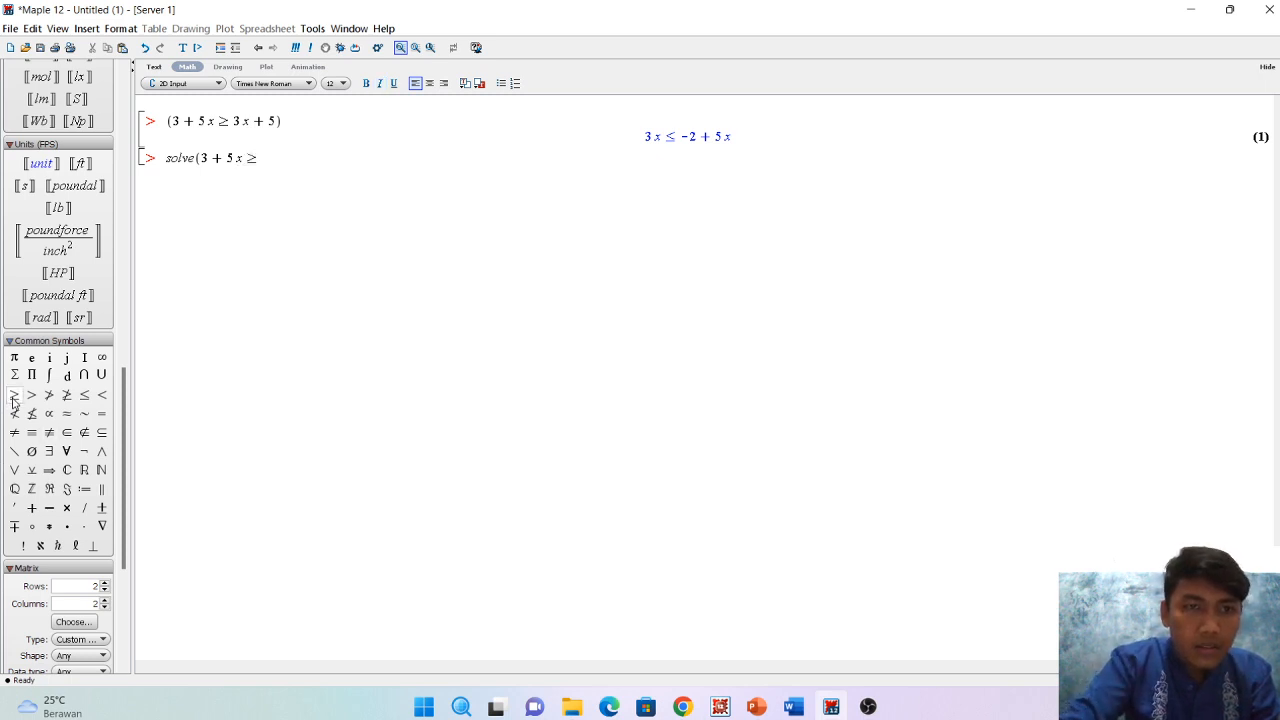
type("3 x ")
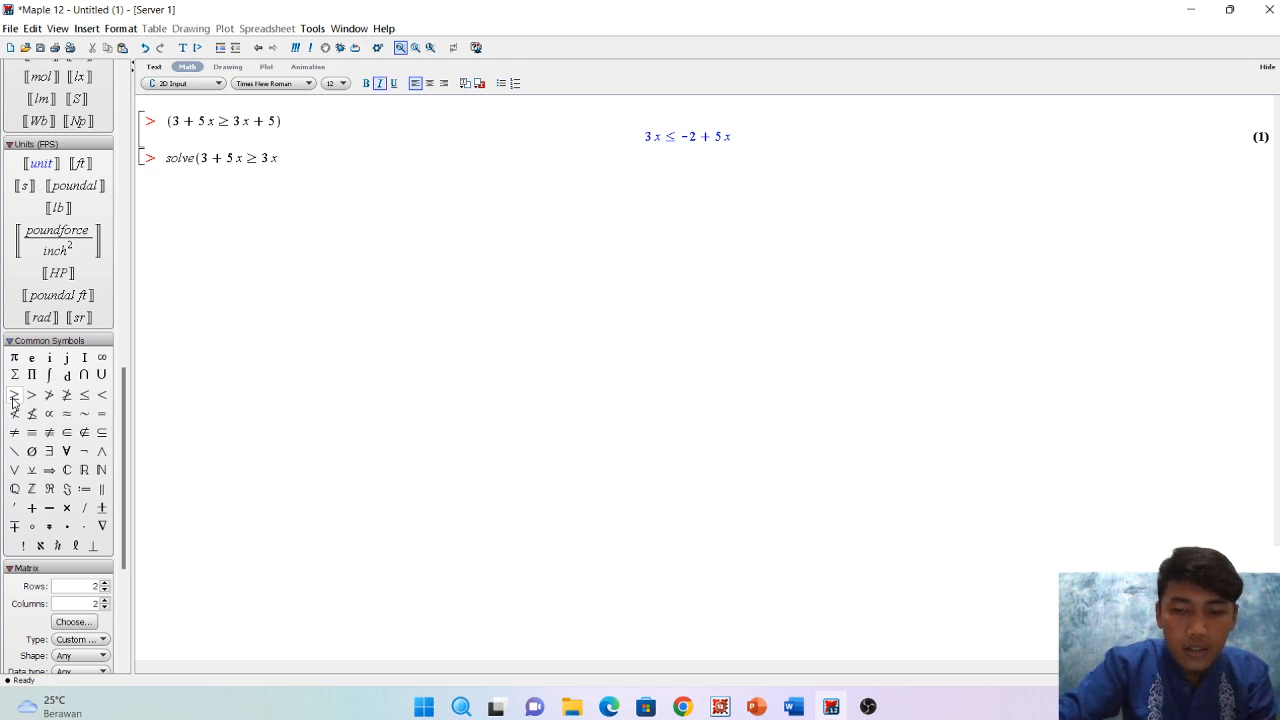
type("+ 5)")
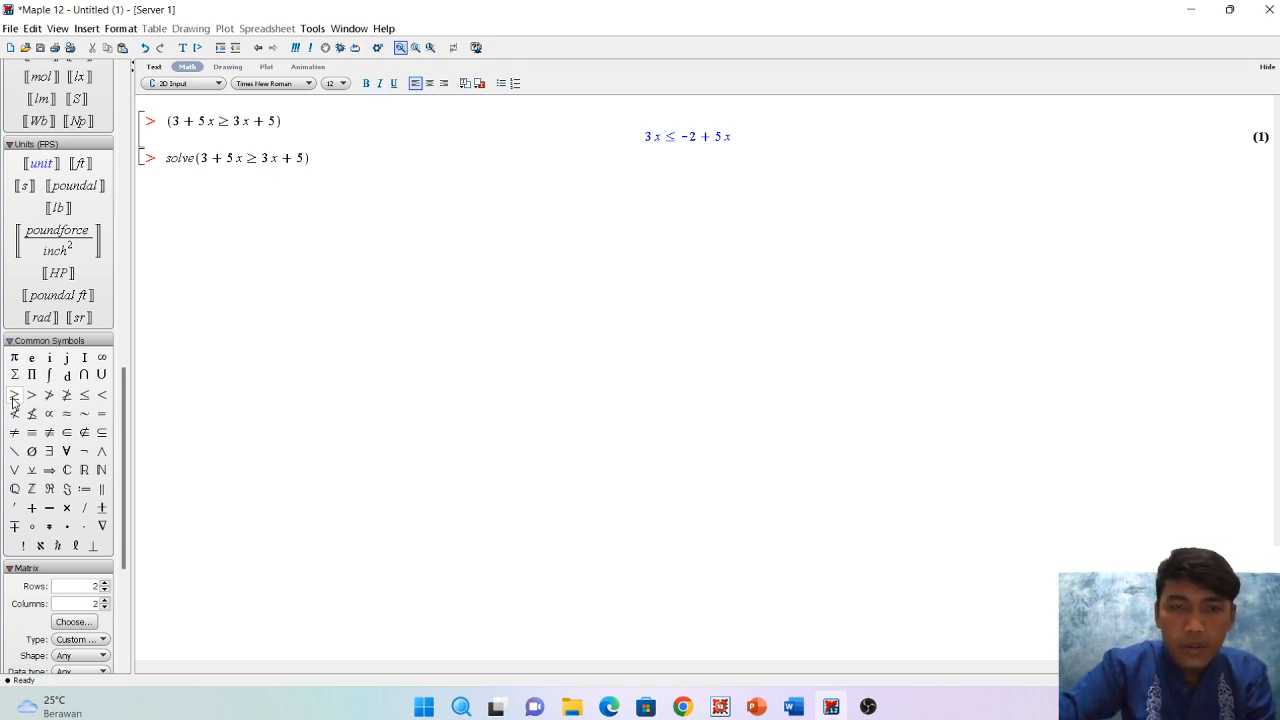
key("Return")
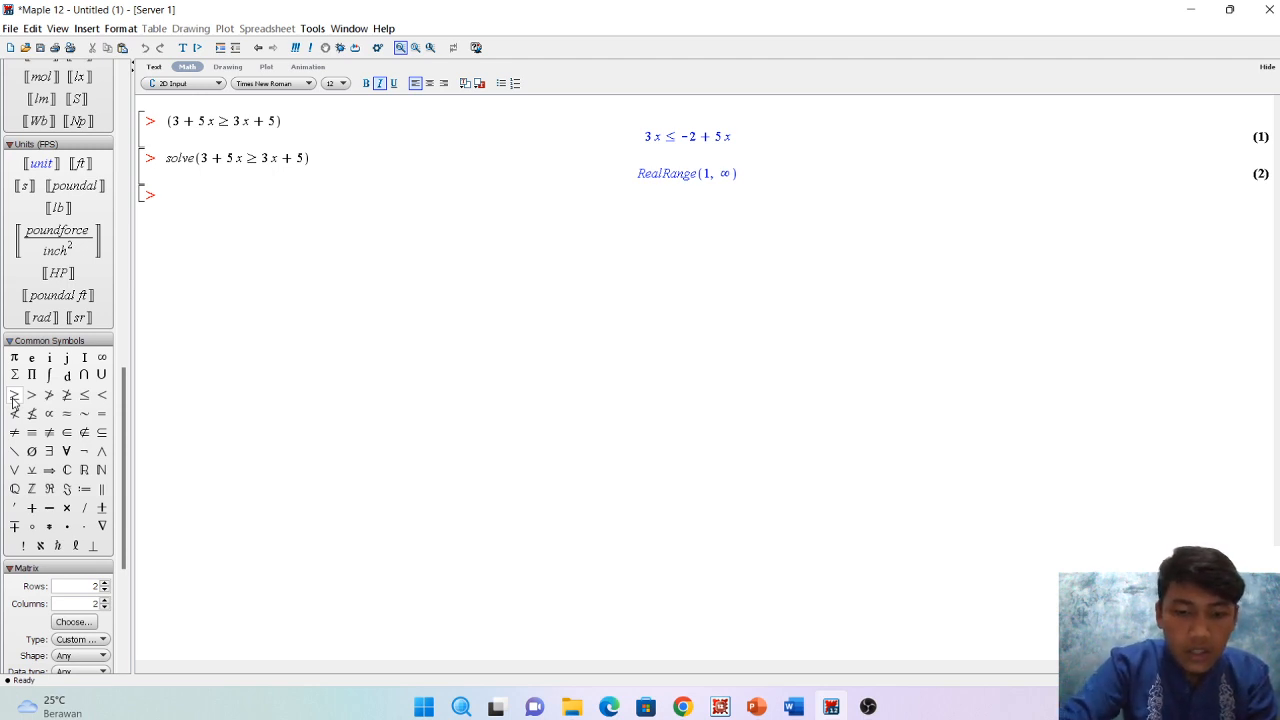
Start a solve command with an opening parenthesis at the new execution prompt
type("s")
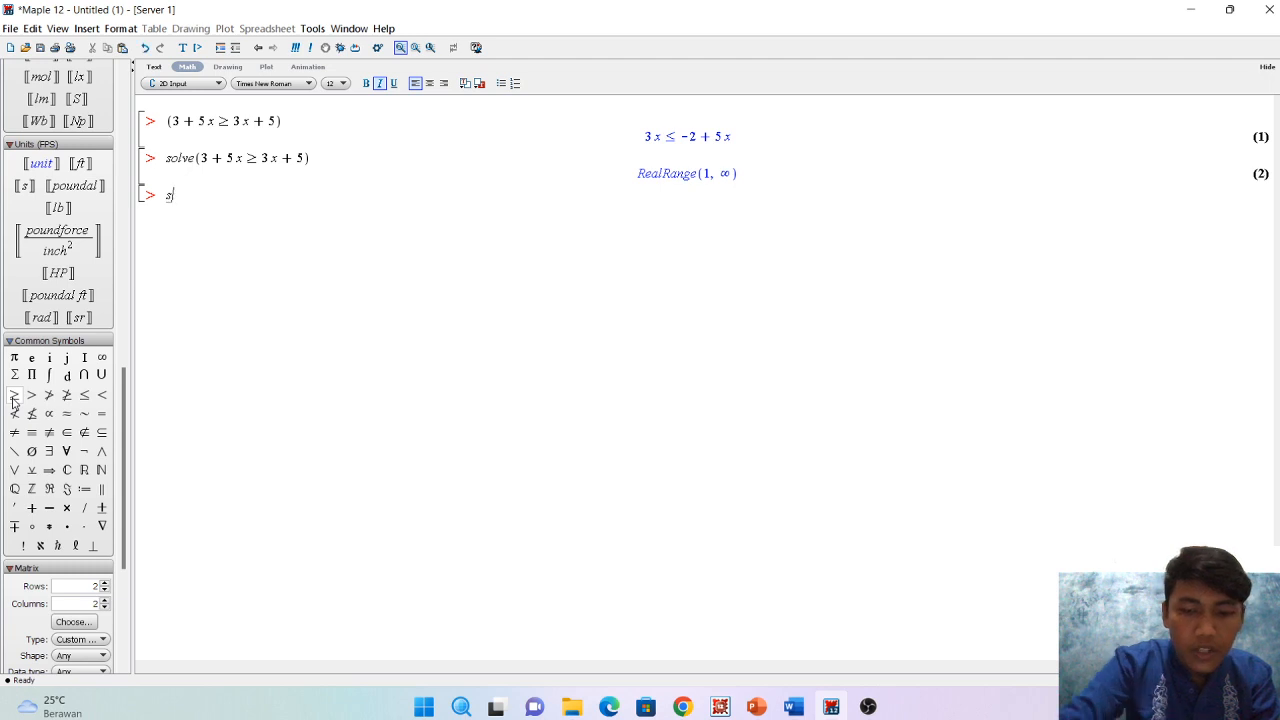
type("olve")
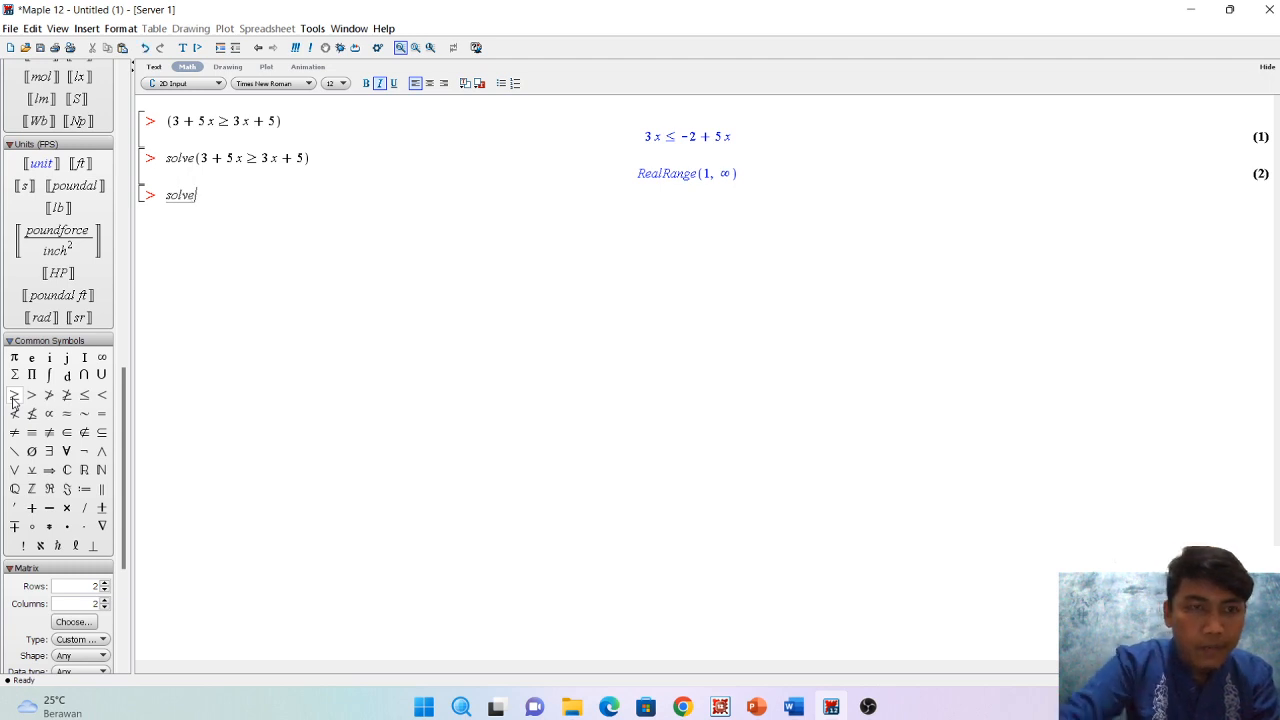
type("(")
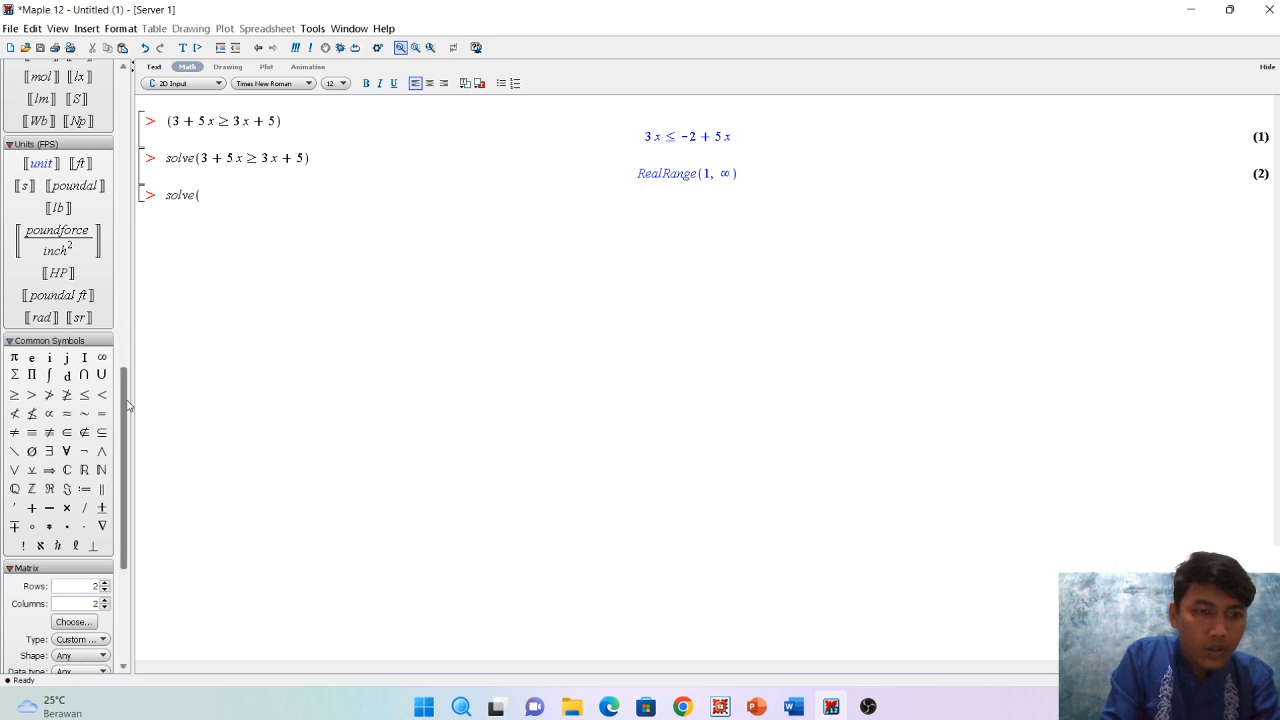
left_click_drag(126, 413, 129, 503)
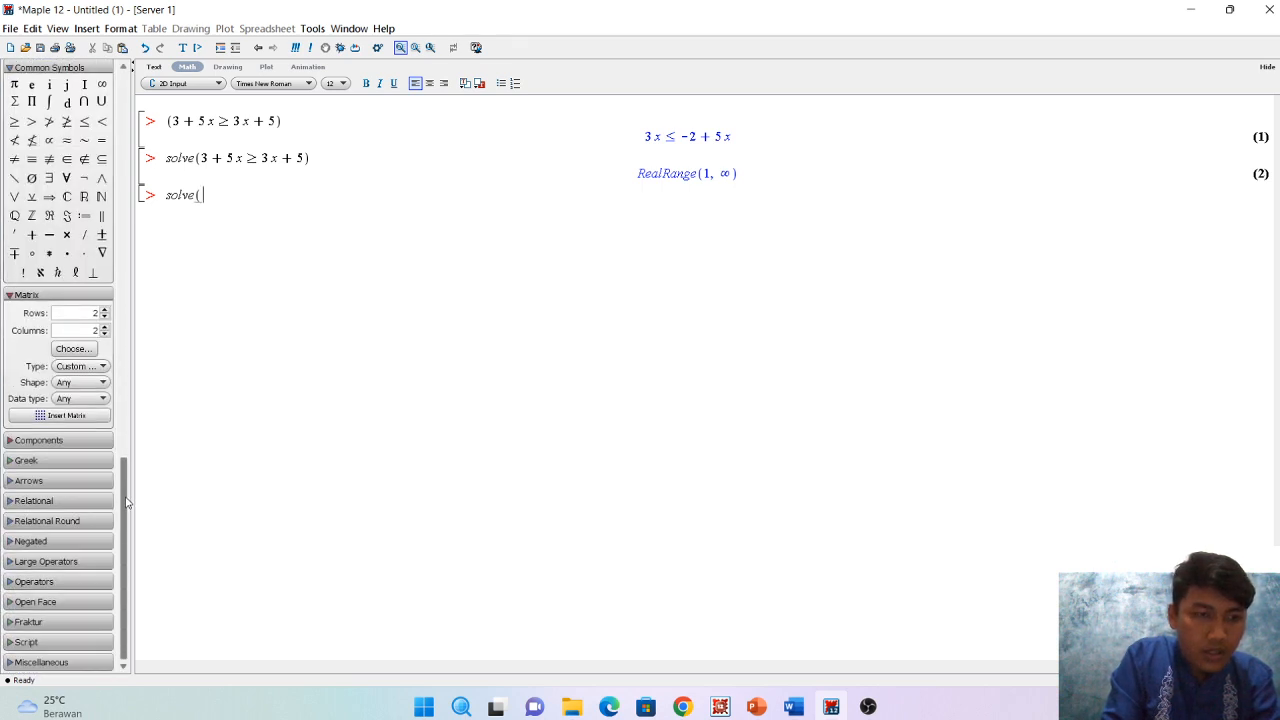
left_click(72, 440)
left_click(72, 440)
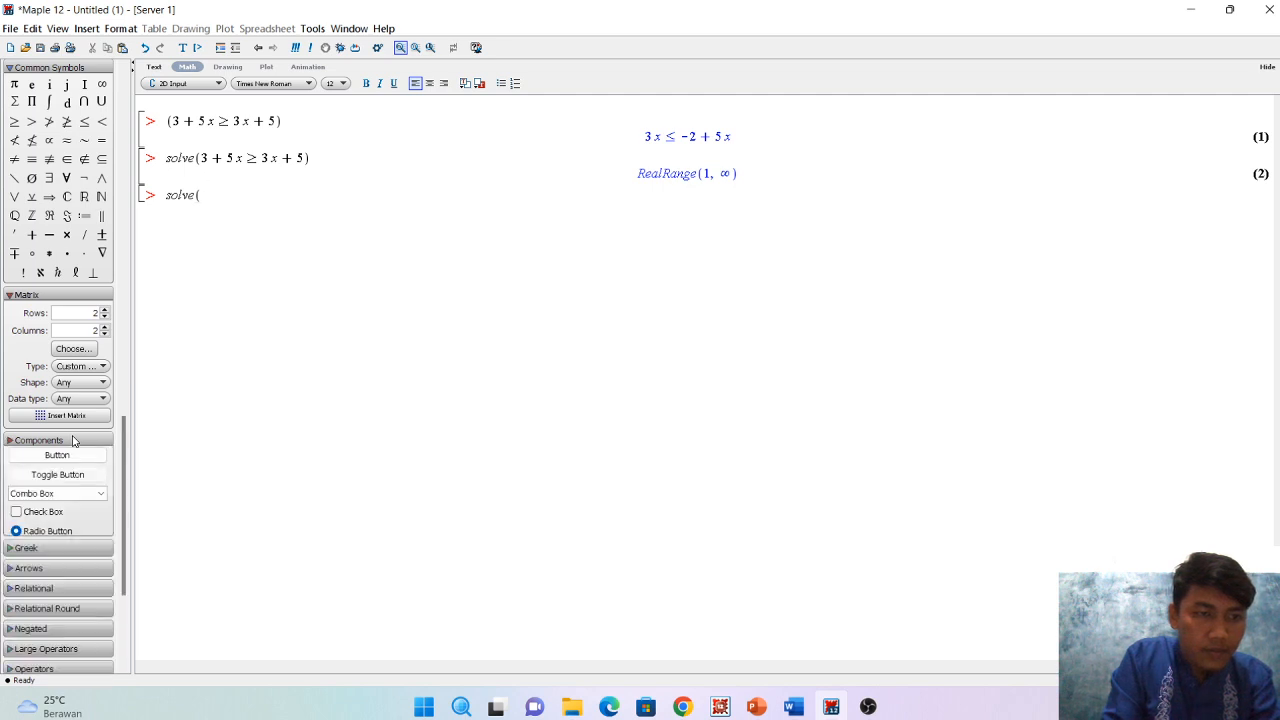
left_click(62, 461)
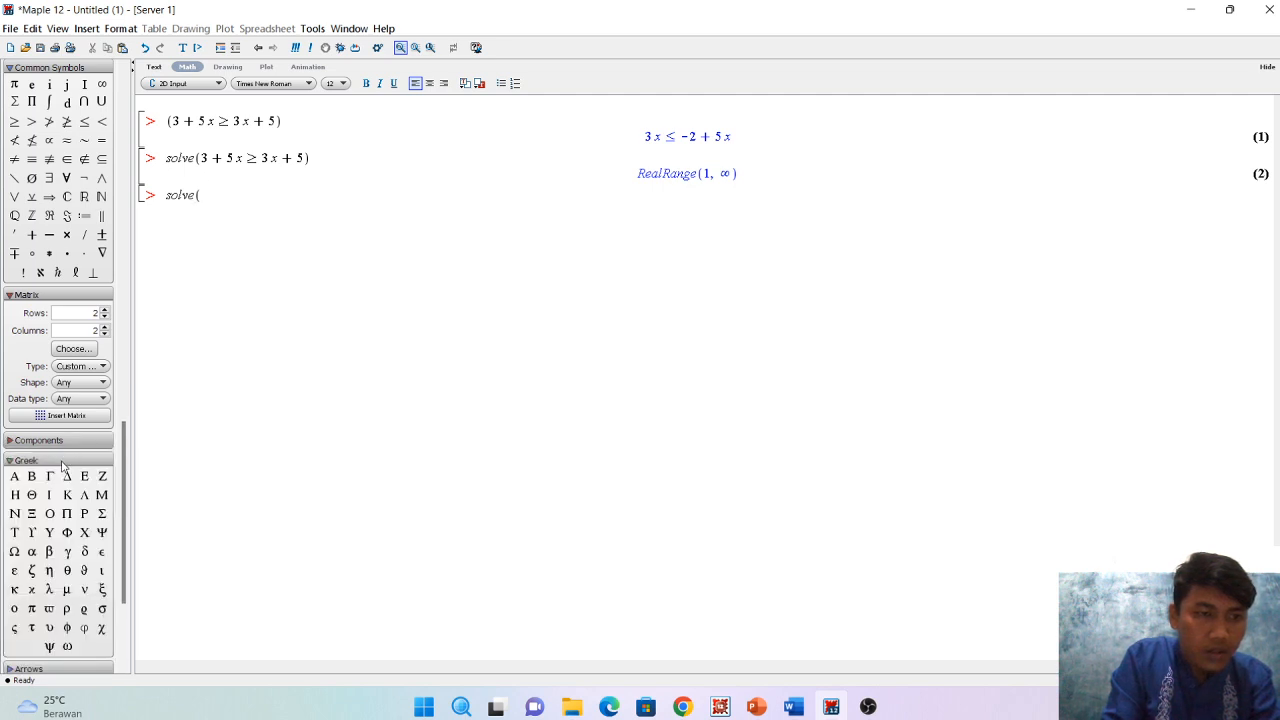
left_click(62, 461)
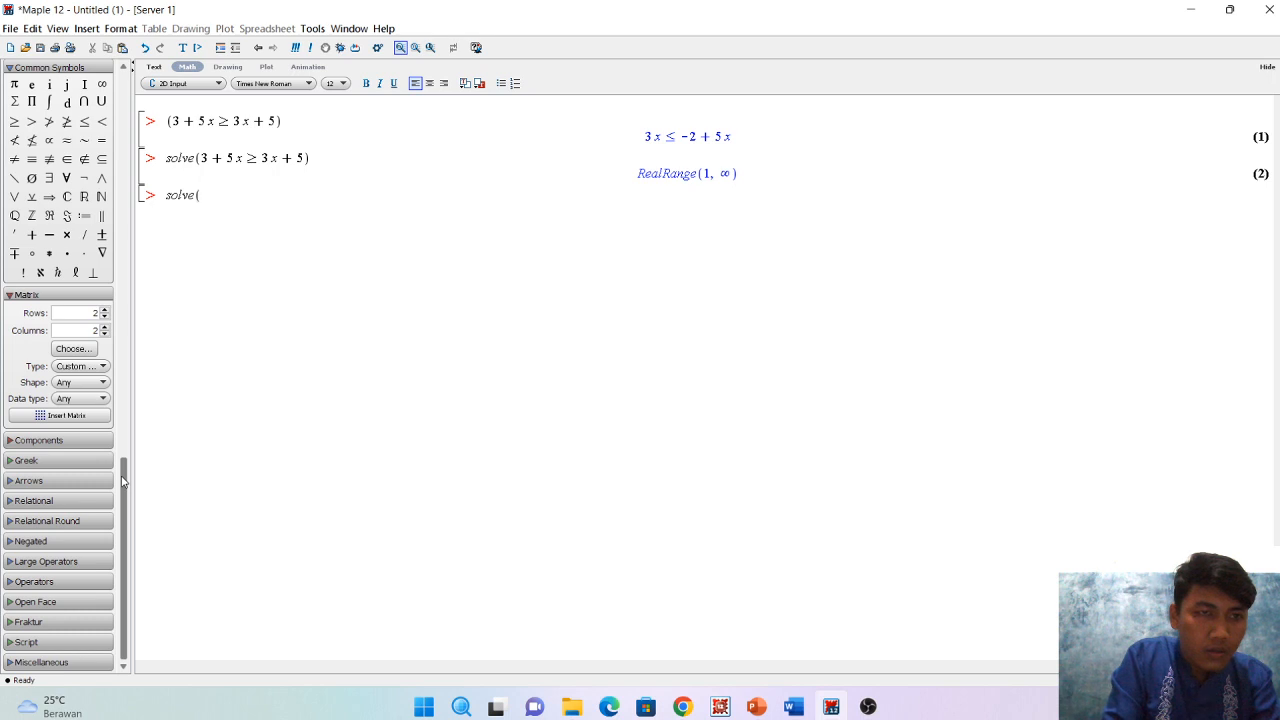
Insert a fraction template inside the solve command, with numerator (x + 5) and denominator x − 3
left_click_drag(123, 482, 132, 175)
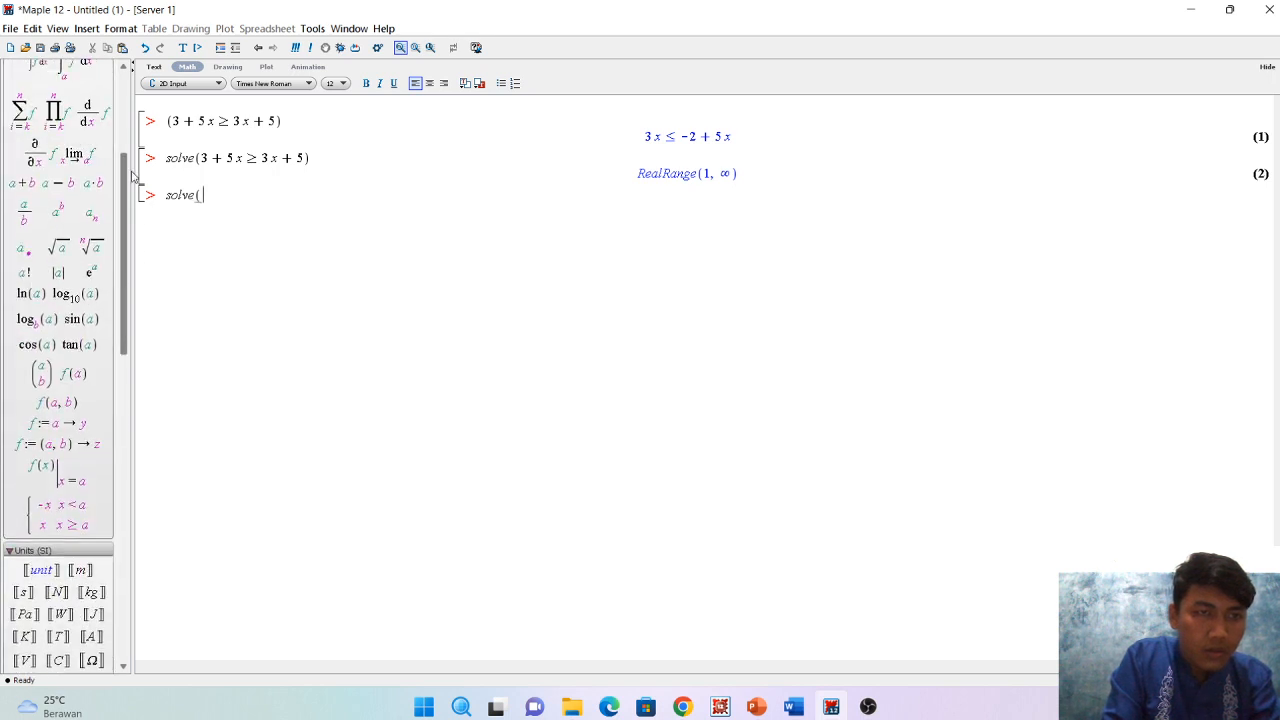
left_click(24, 210)
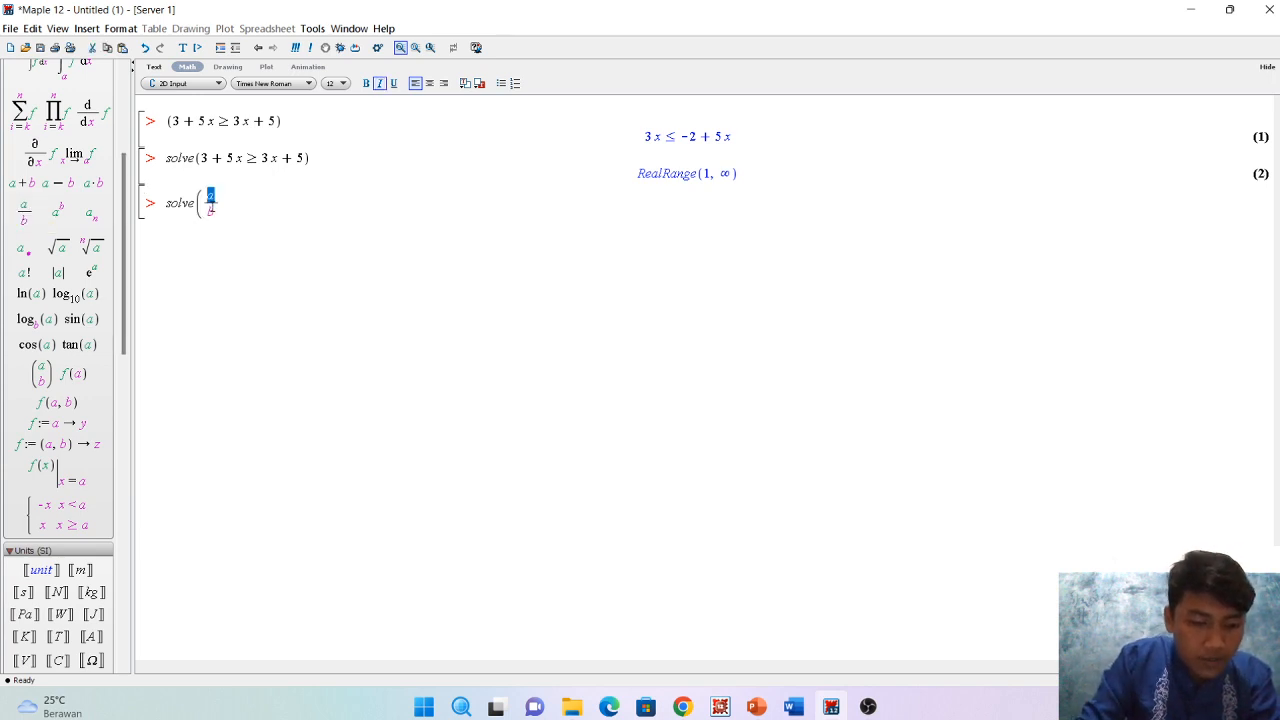
type("(")
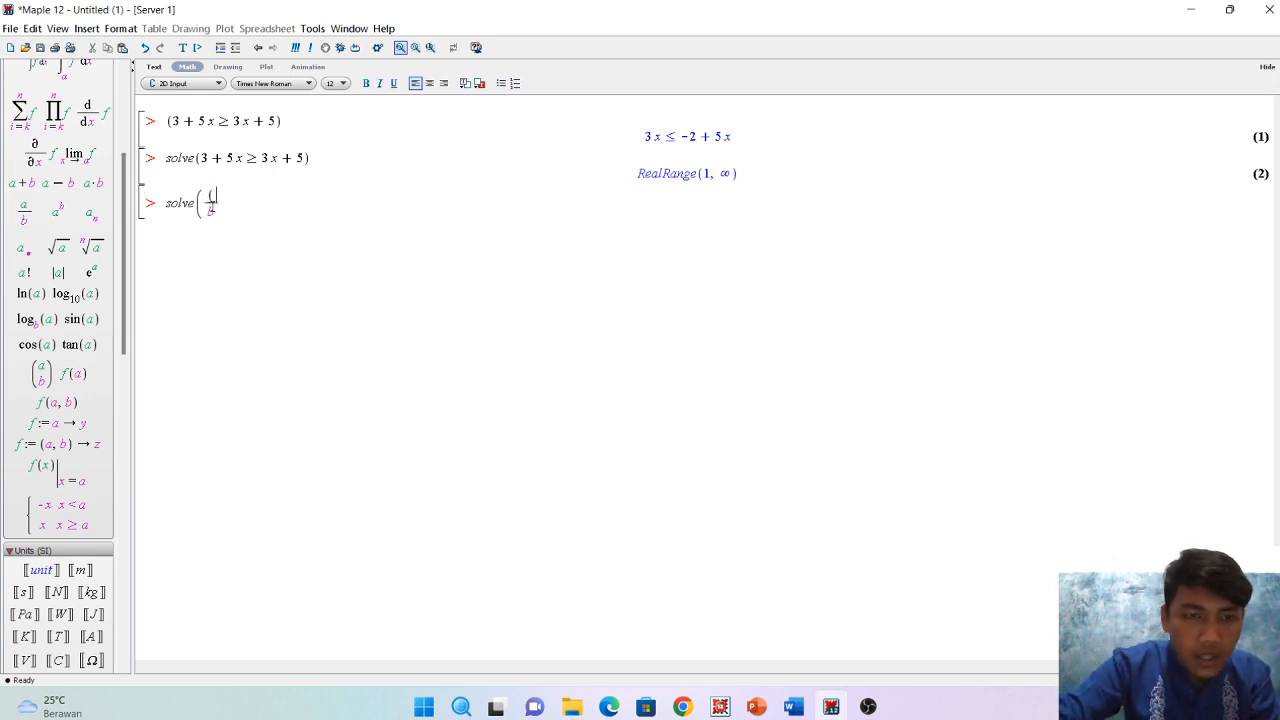
type("x ")
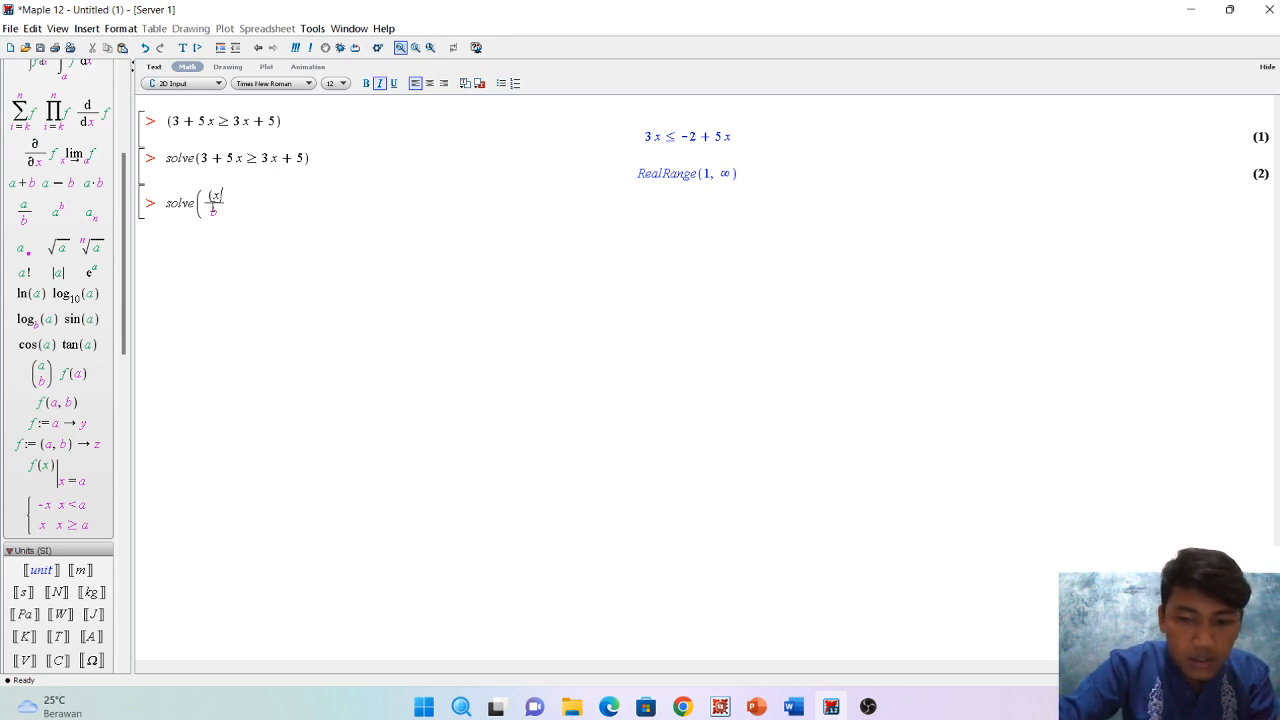
type("+ 5")
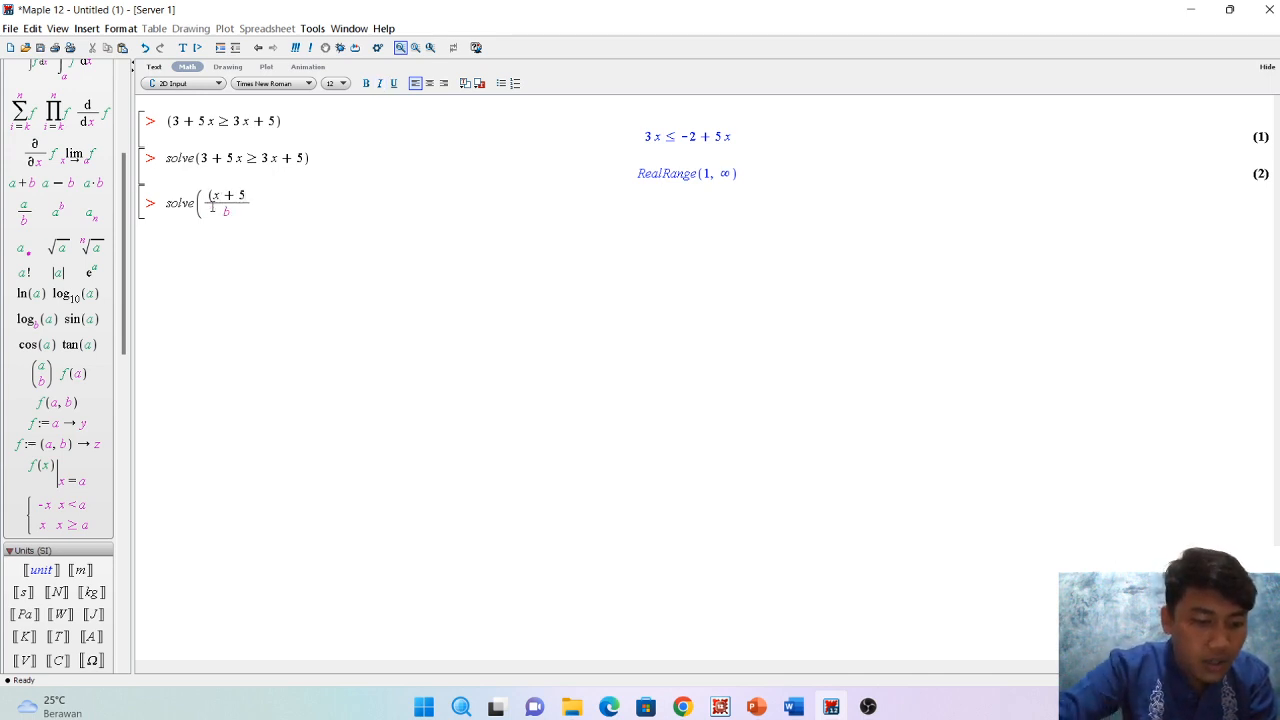
type(")")
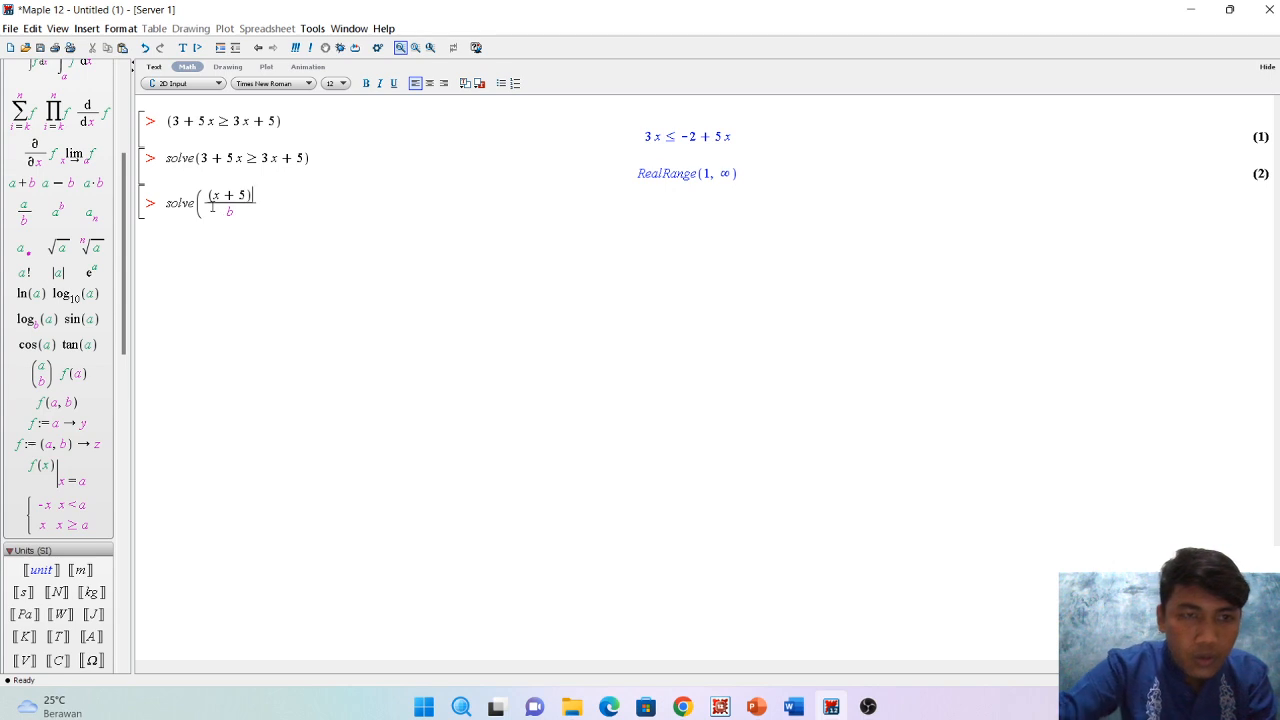
key("Tab")
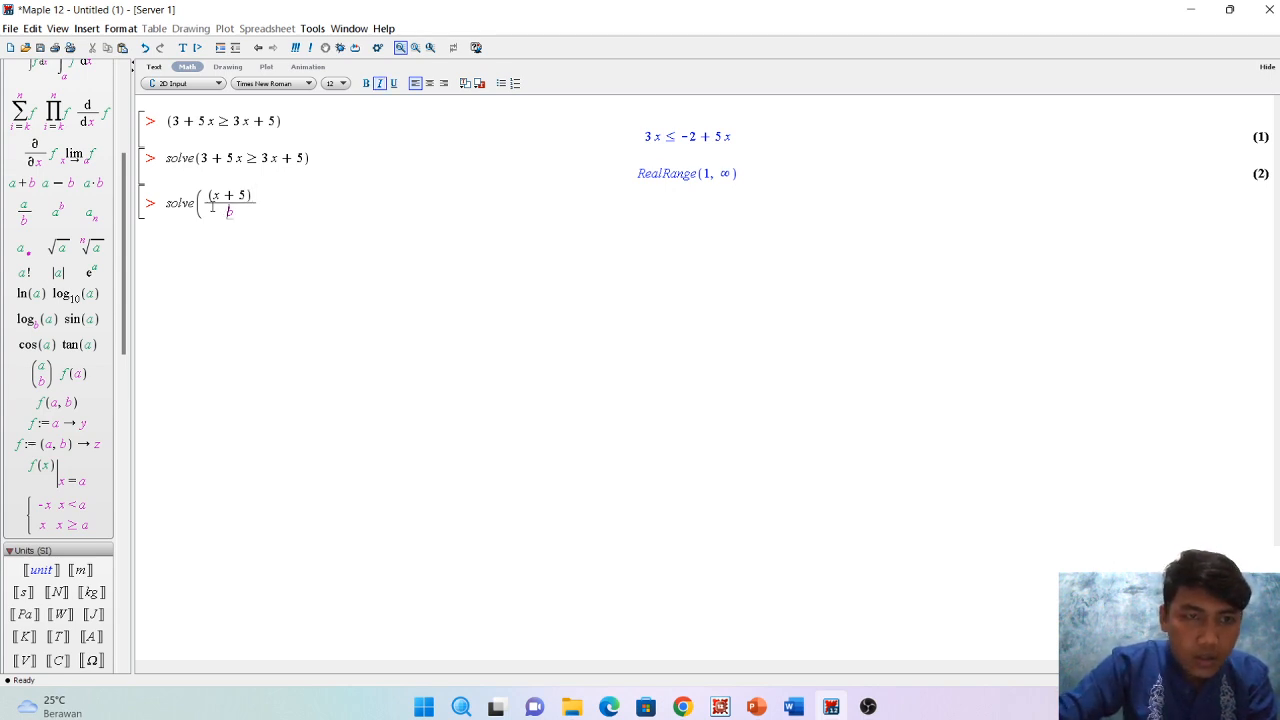
key("BackSpace")
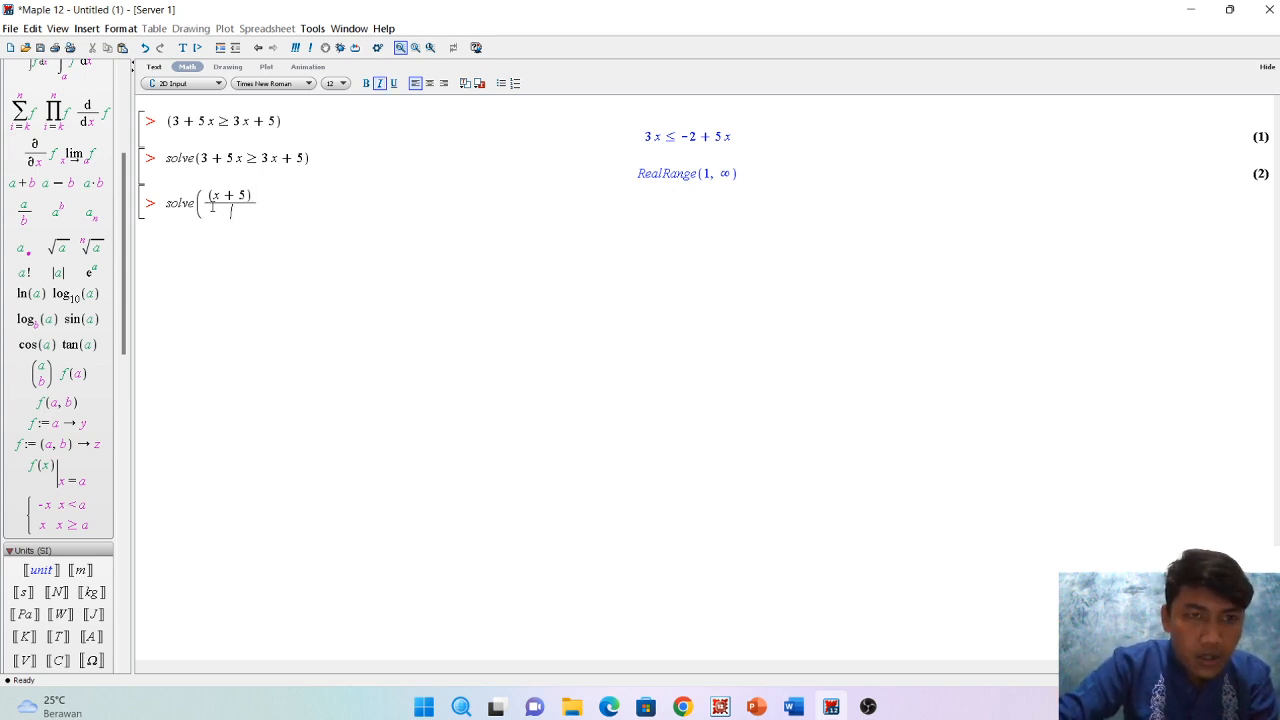
type("x-3")
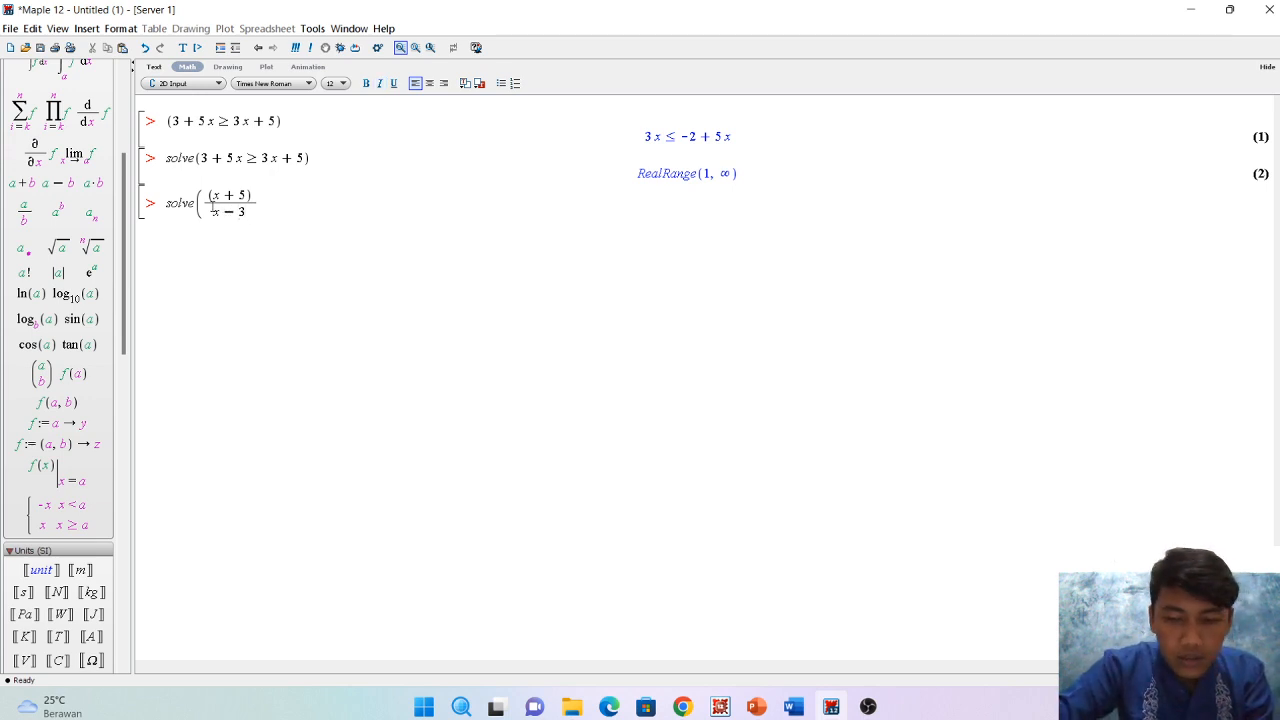
Complete the inequality after the fraction with < 0, close the solve command and evaluate it
key("Right")
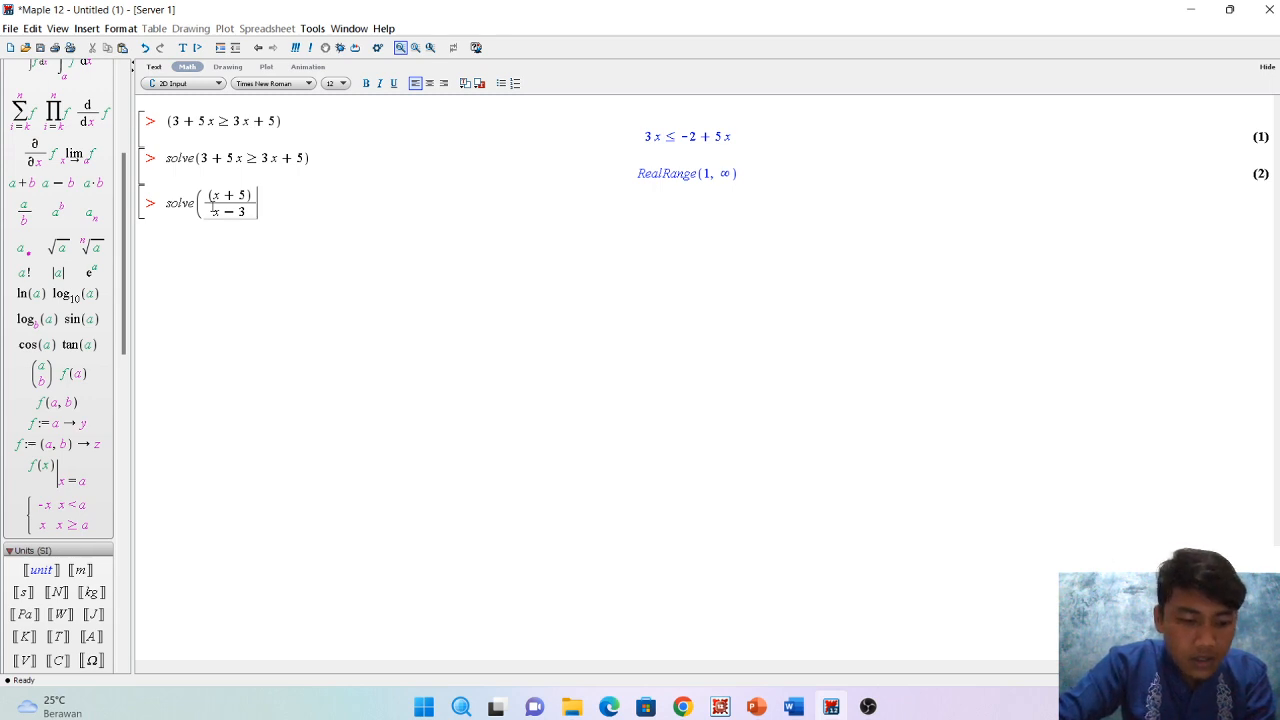
type("< ")
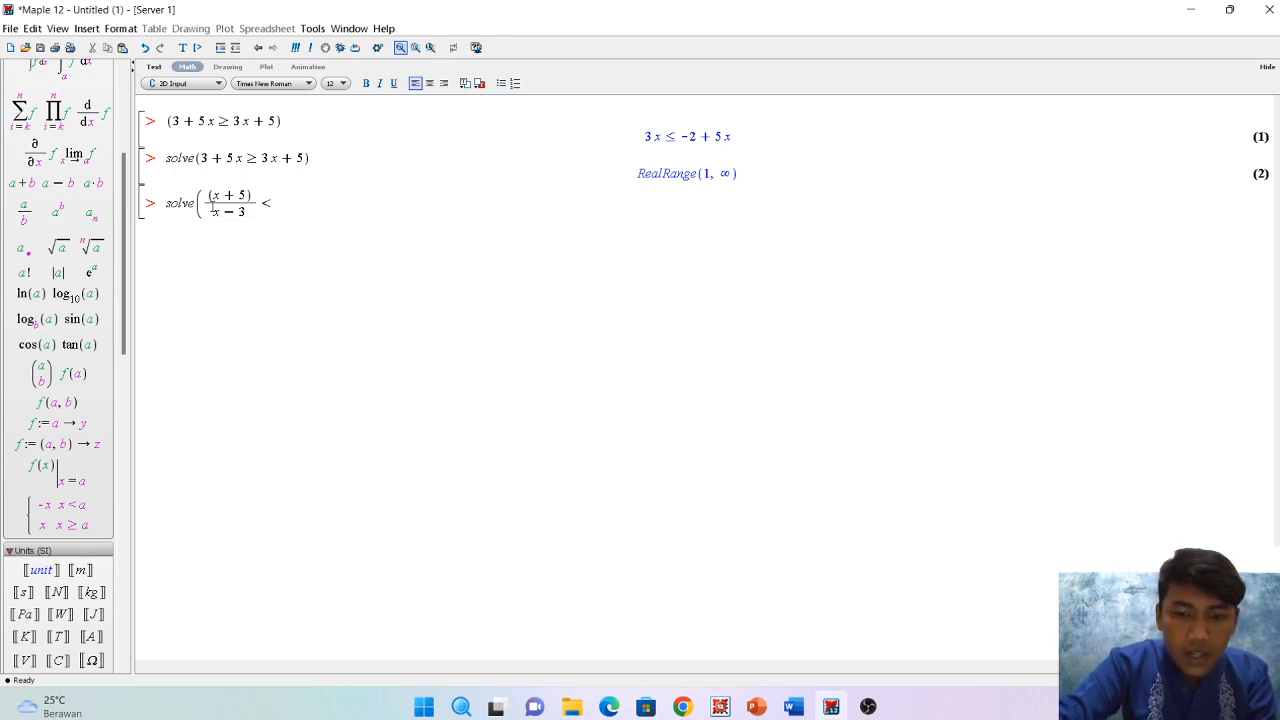
type("0)")
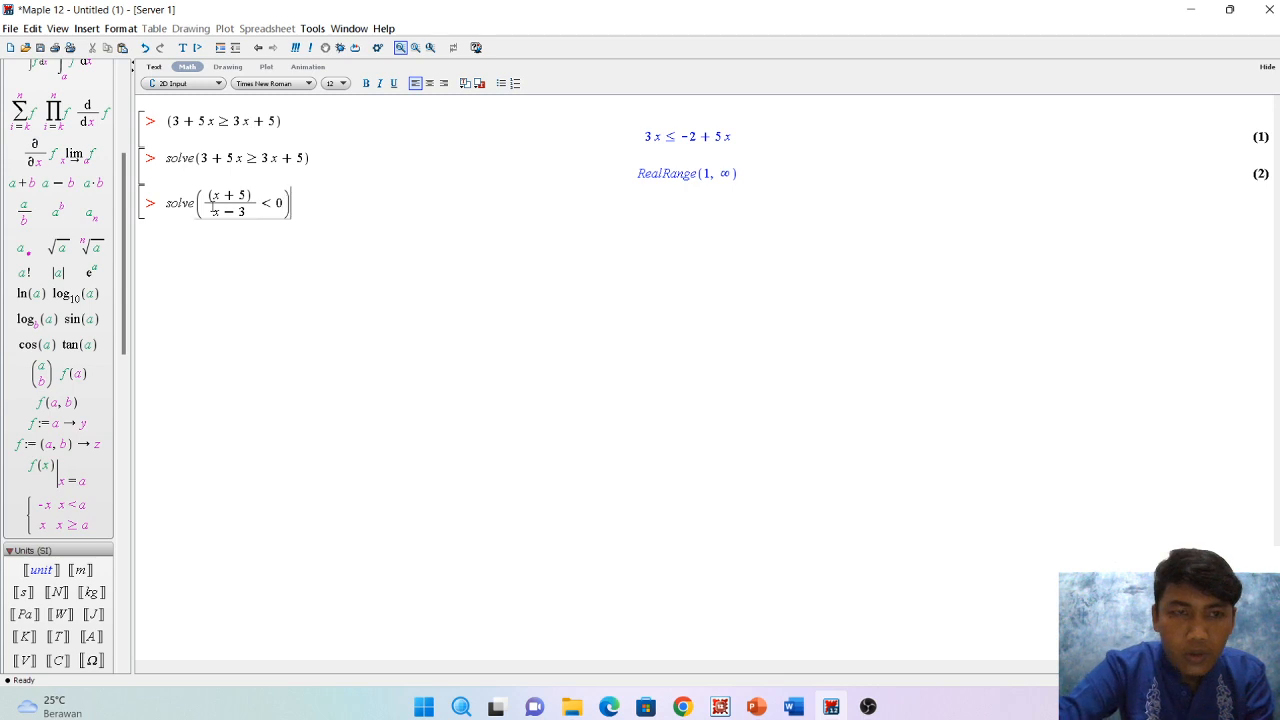
key("Return")
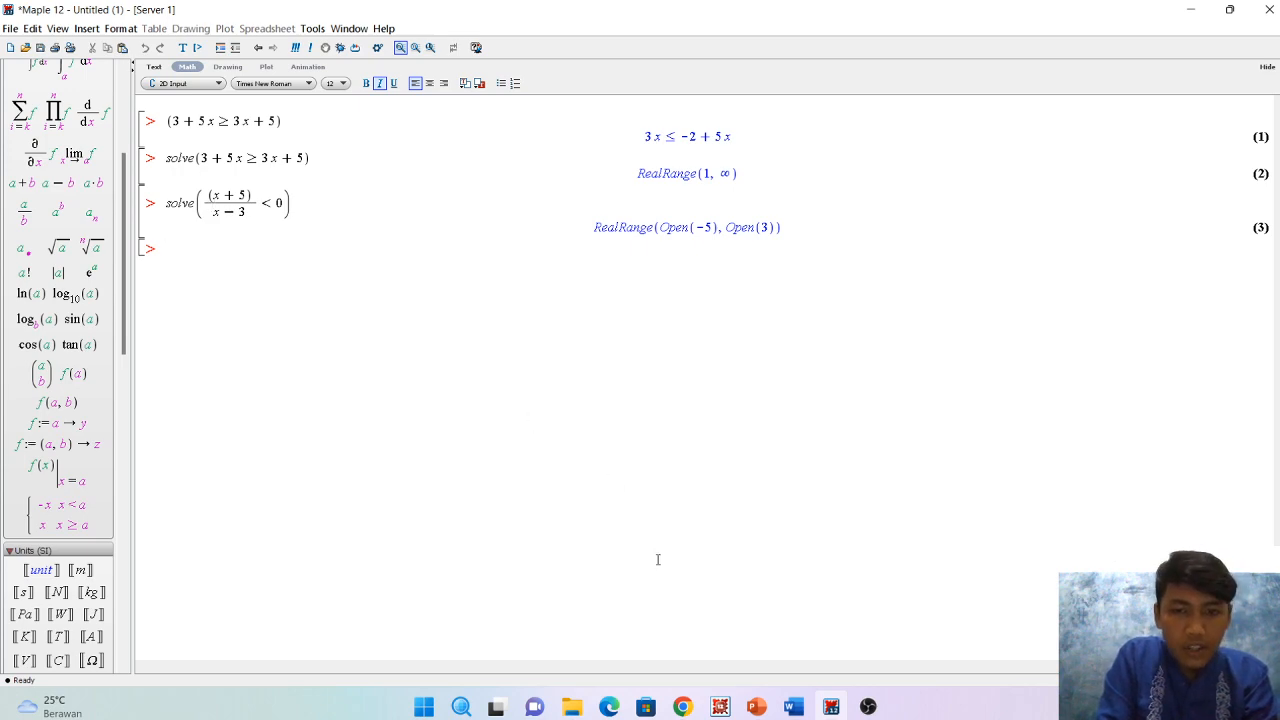
Switch to the PowerPoint presentation and review the slide on Nilai Mutlak (absolute value)
left_click(755, 707)
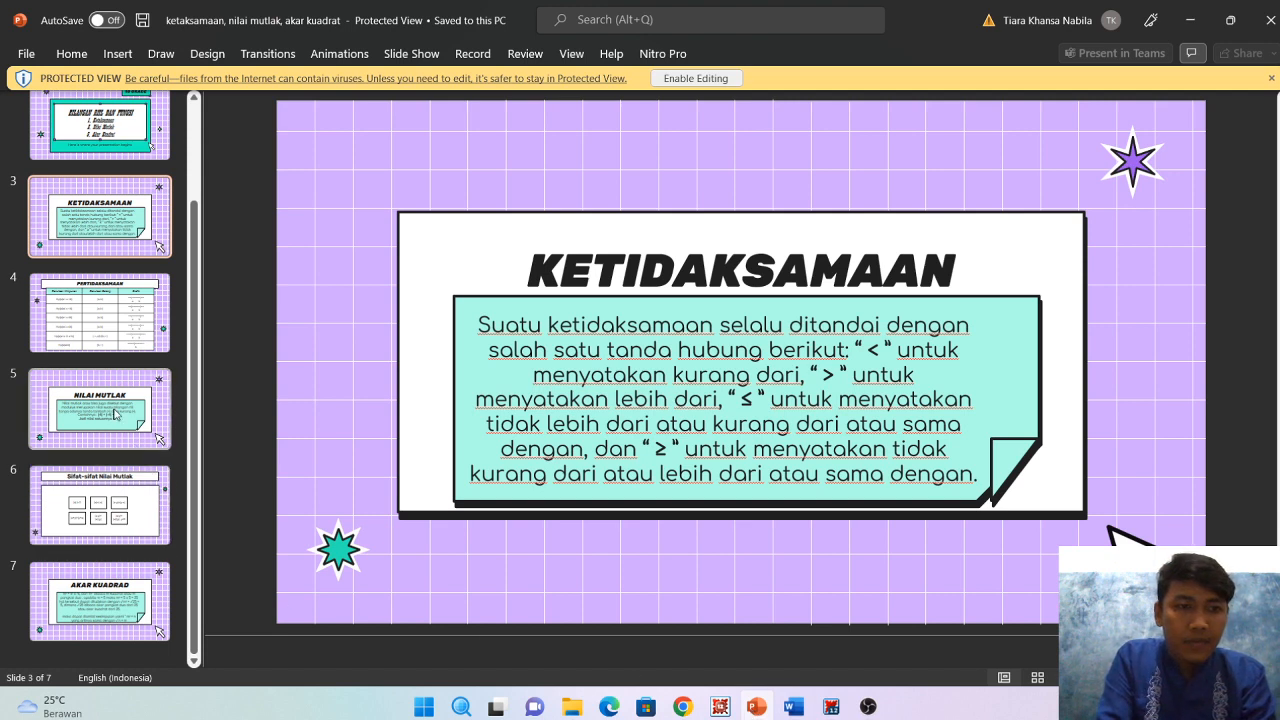
left_click(115, 408)
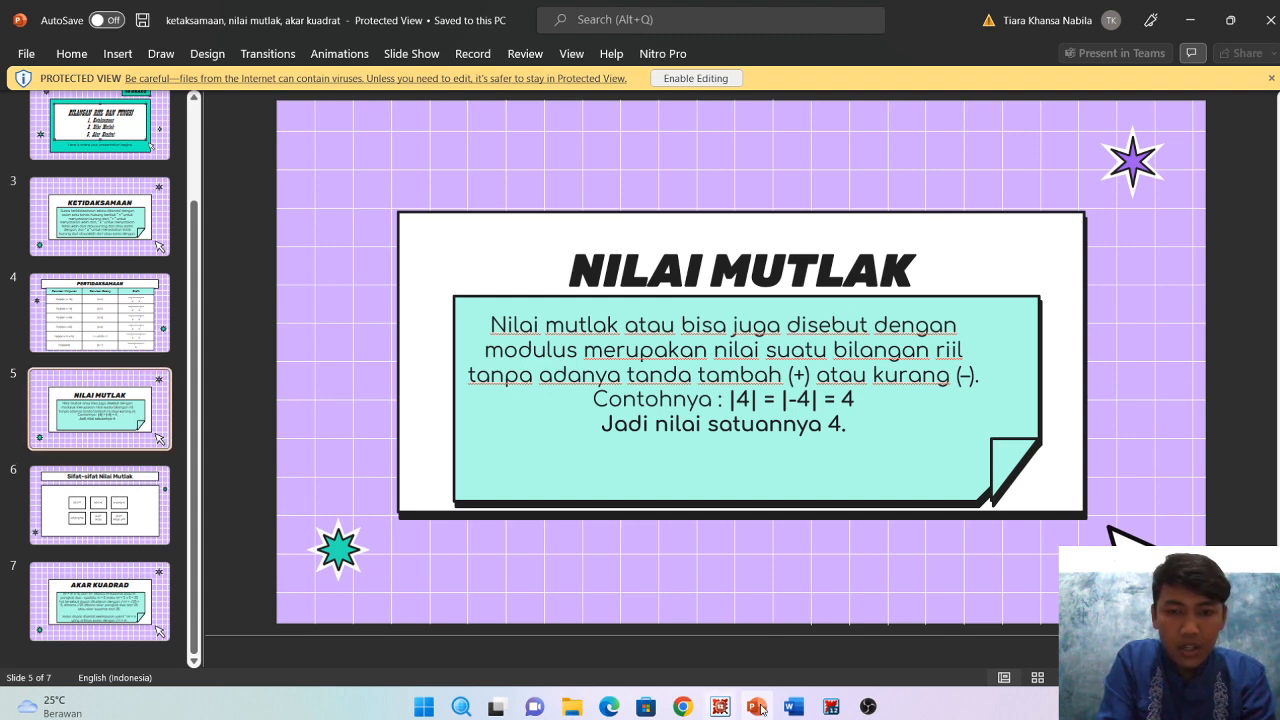
Switch back to Maple 12 and start an expression with an opening parenthesis at the empty prompt
left_click(830, 707)
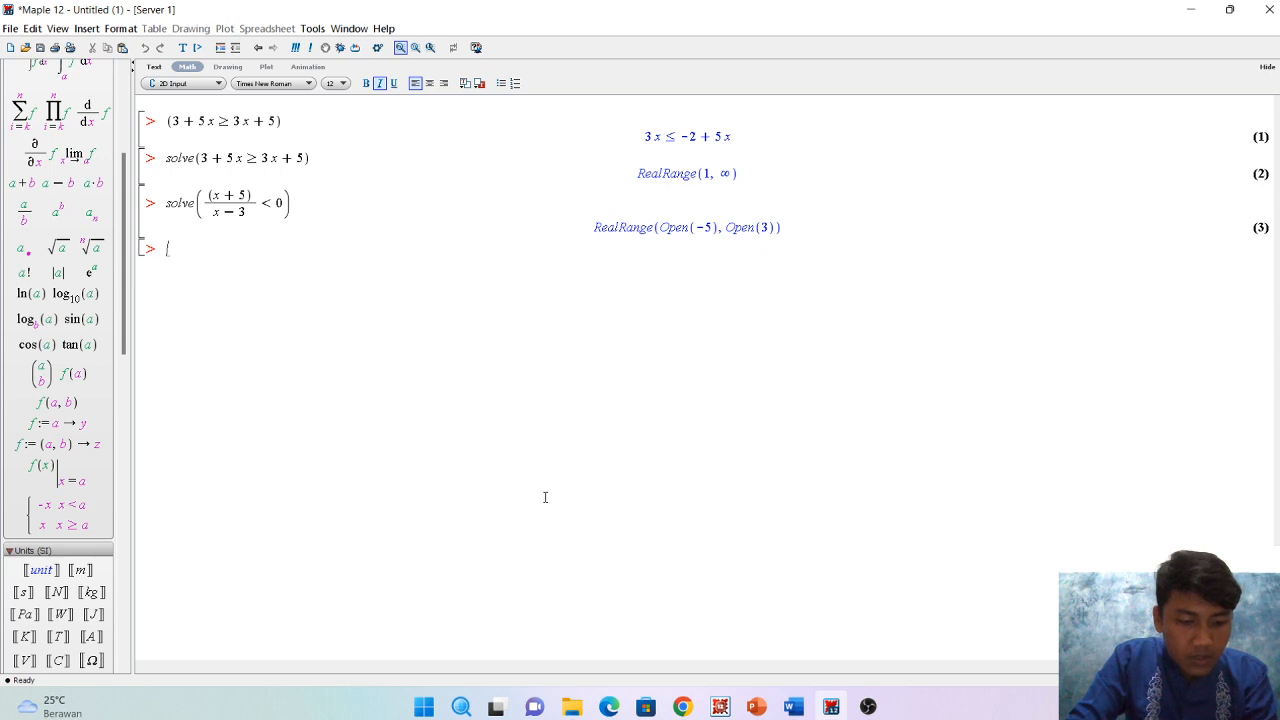
type("(")
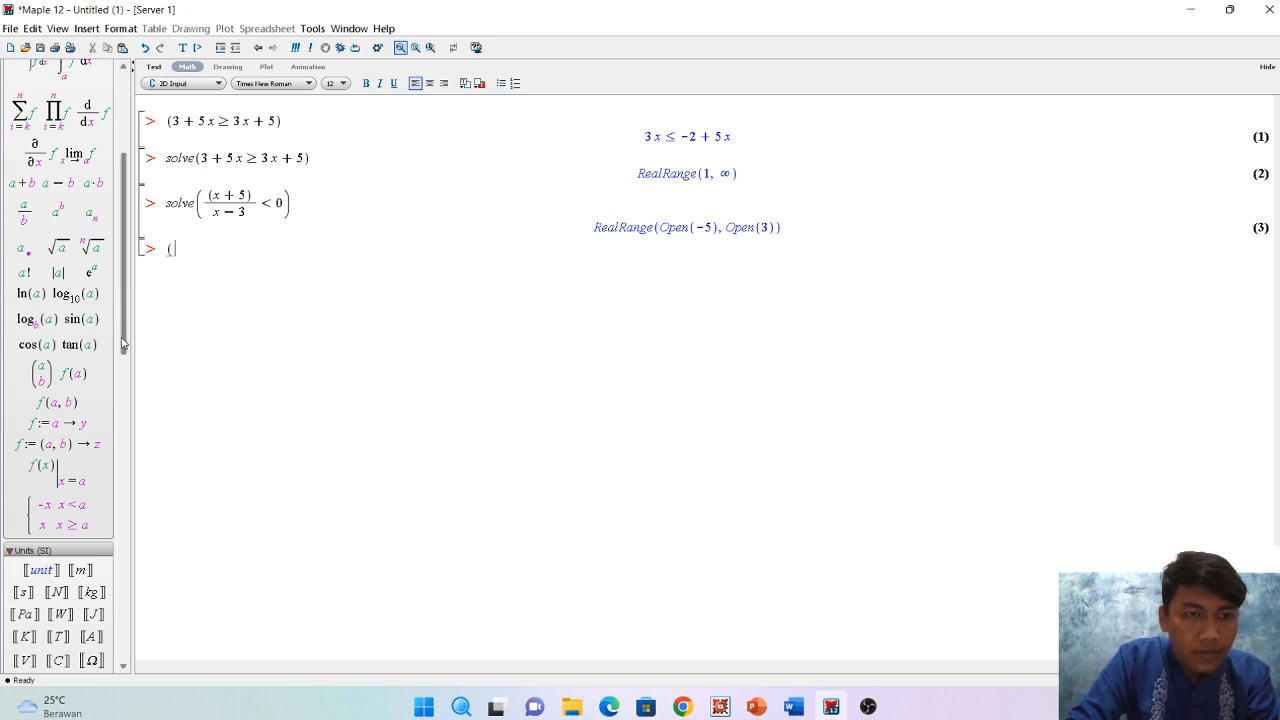
type(")")
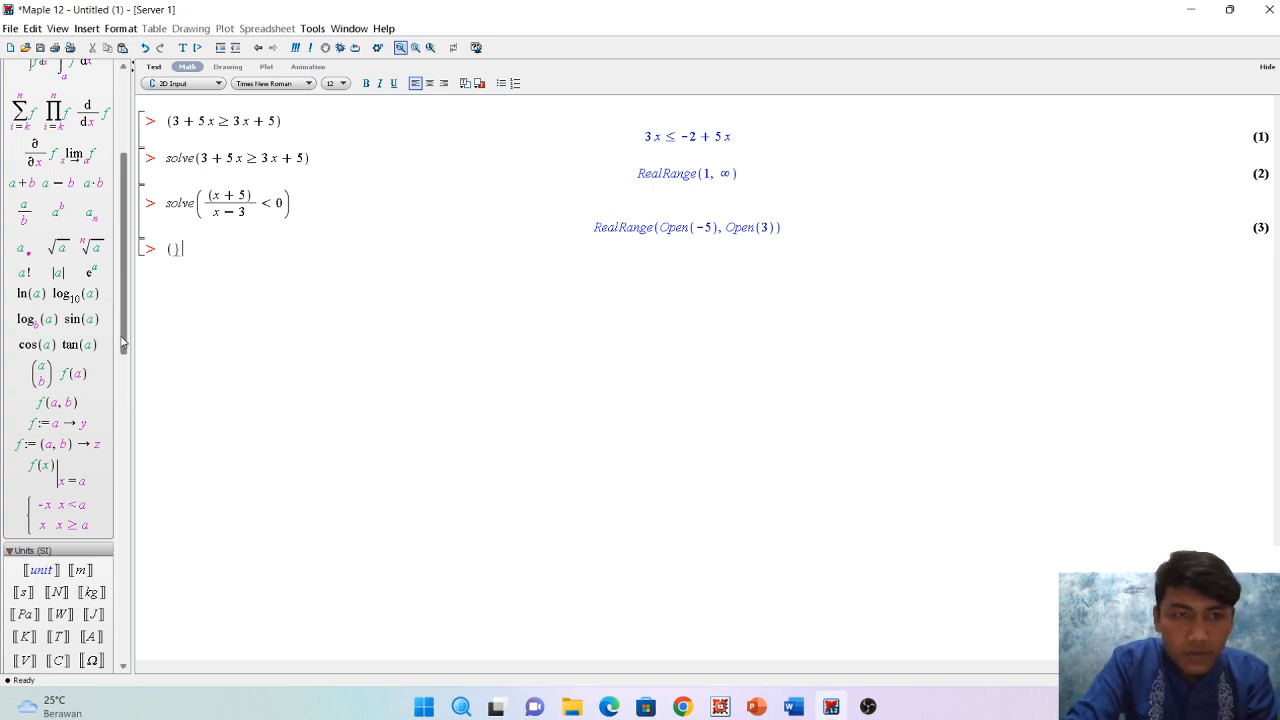
key("BackSpace")
type("?")
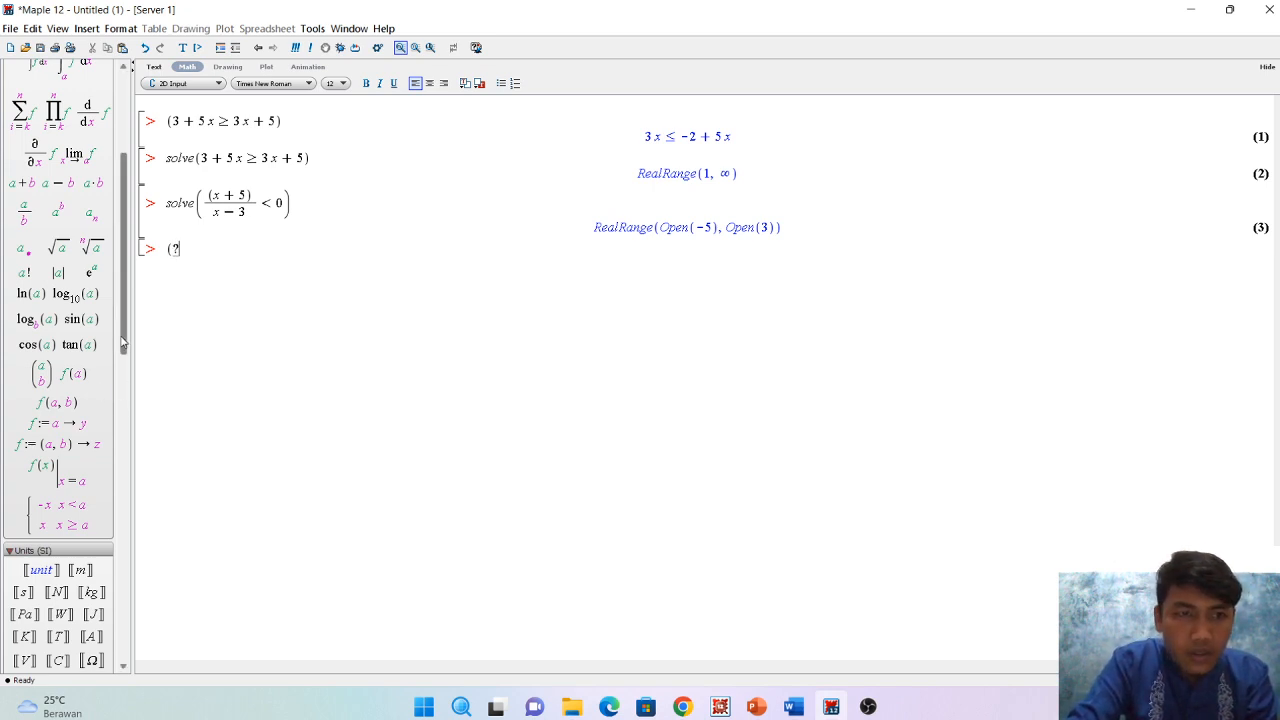
key("BackSpace")
type("/")
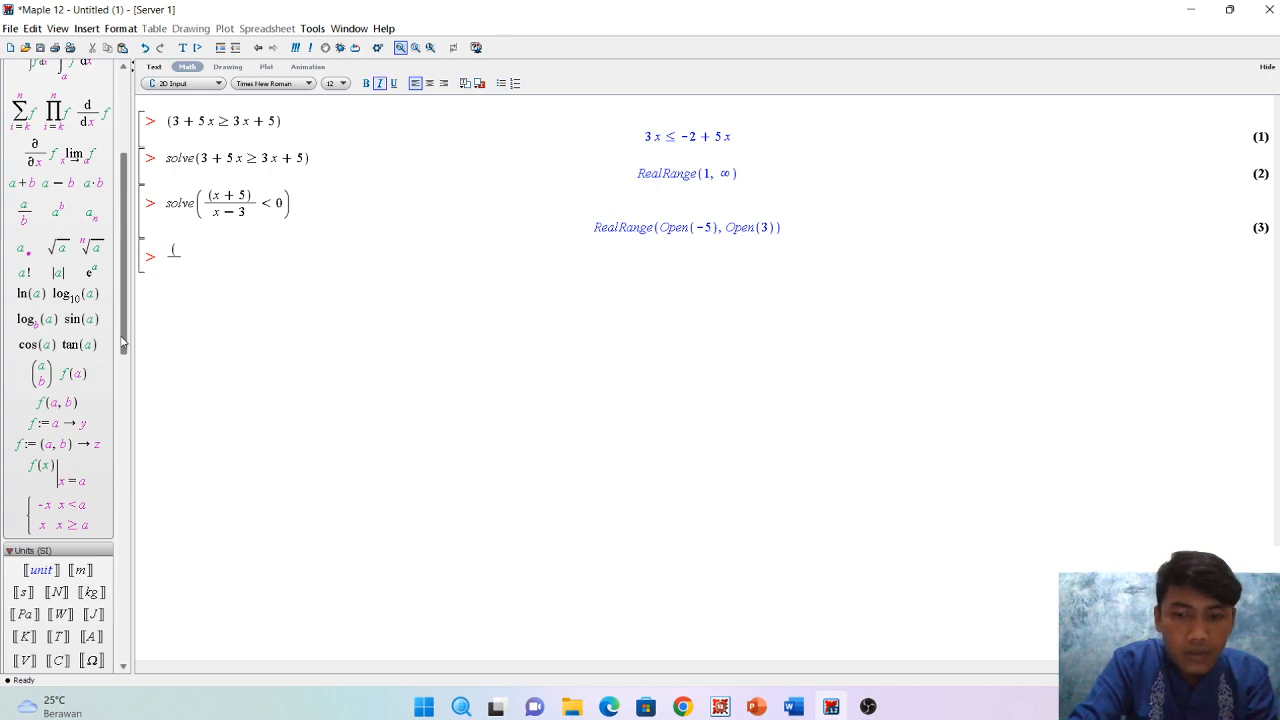
key("BackSpace")
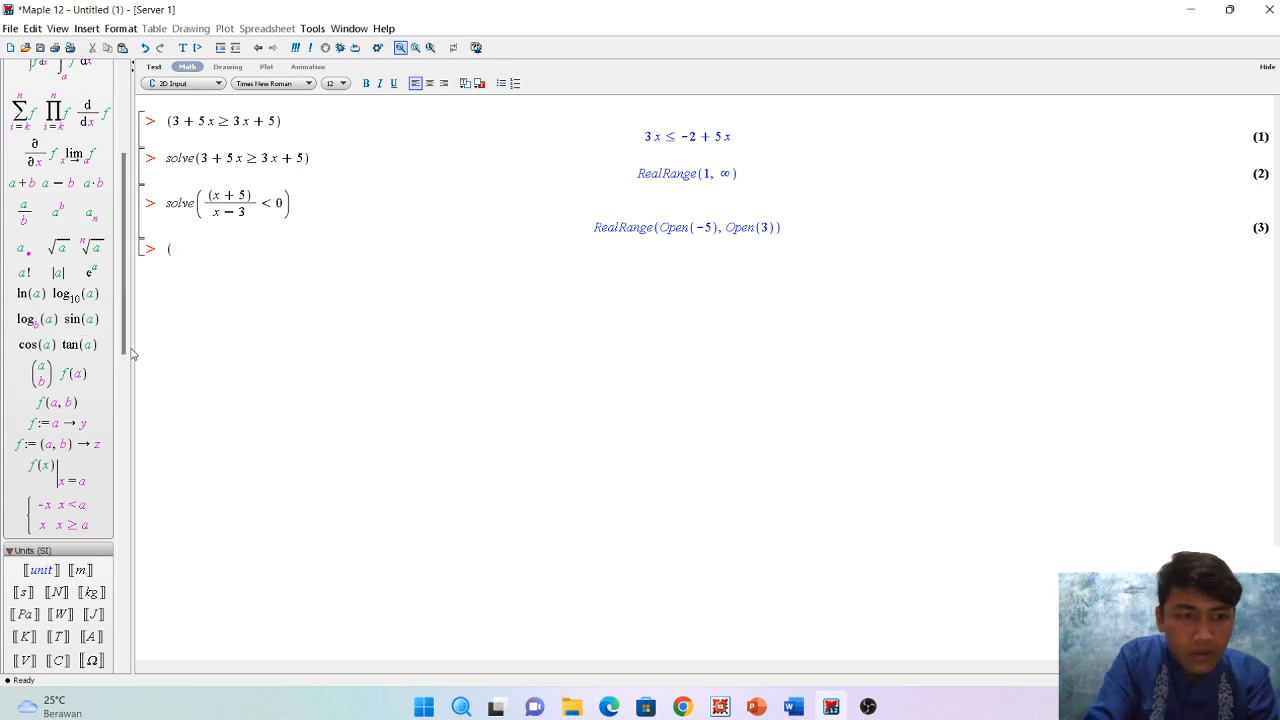
Insert an absolute value template after the opening parenthesis, complete the inequality as (|x − 2| < 5) and evaluate it
left_click(58, 272)
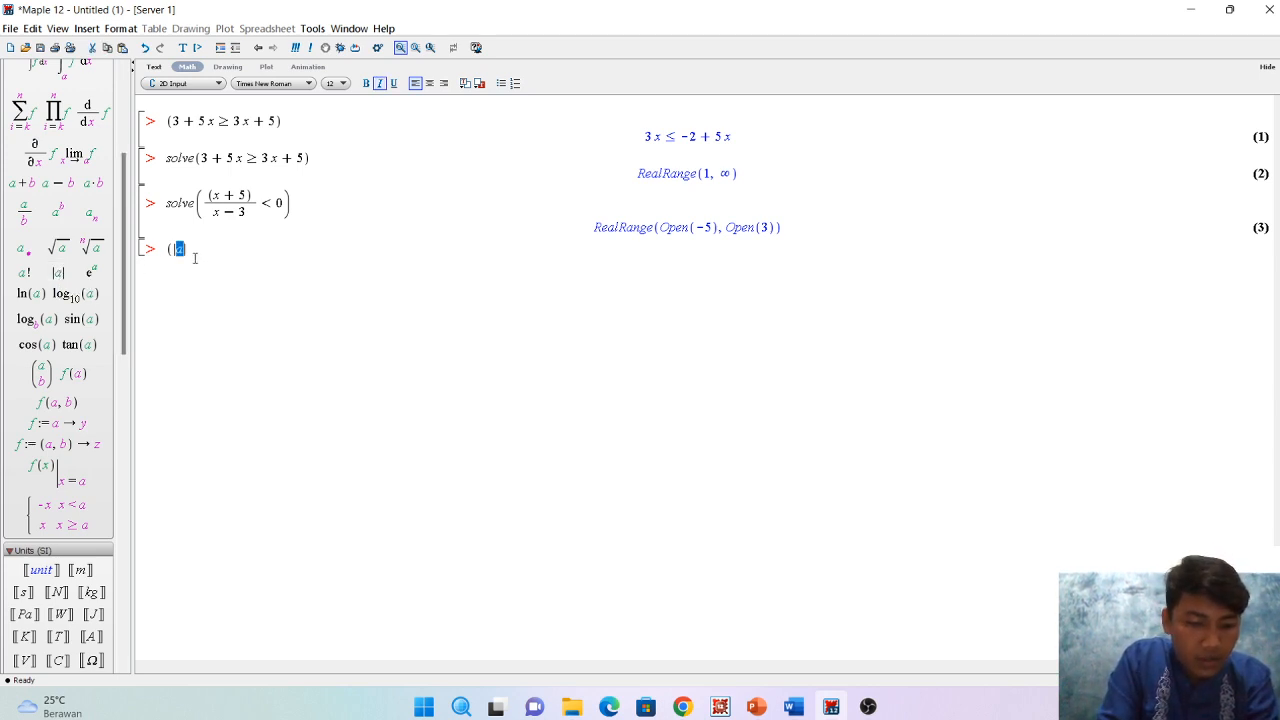
type("x ")
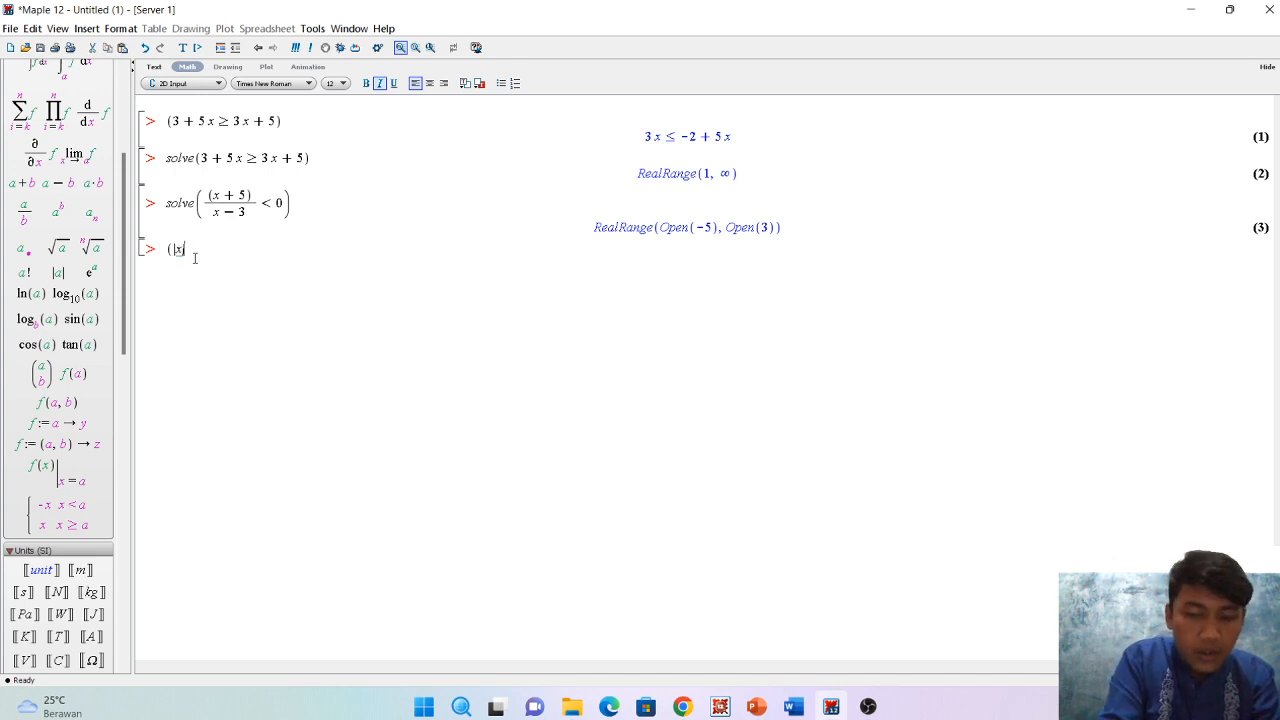
type("- 2")
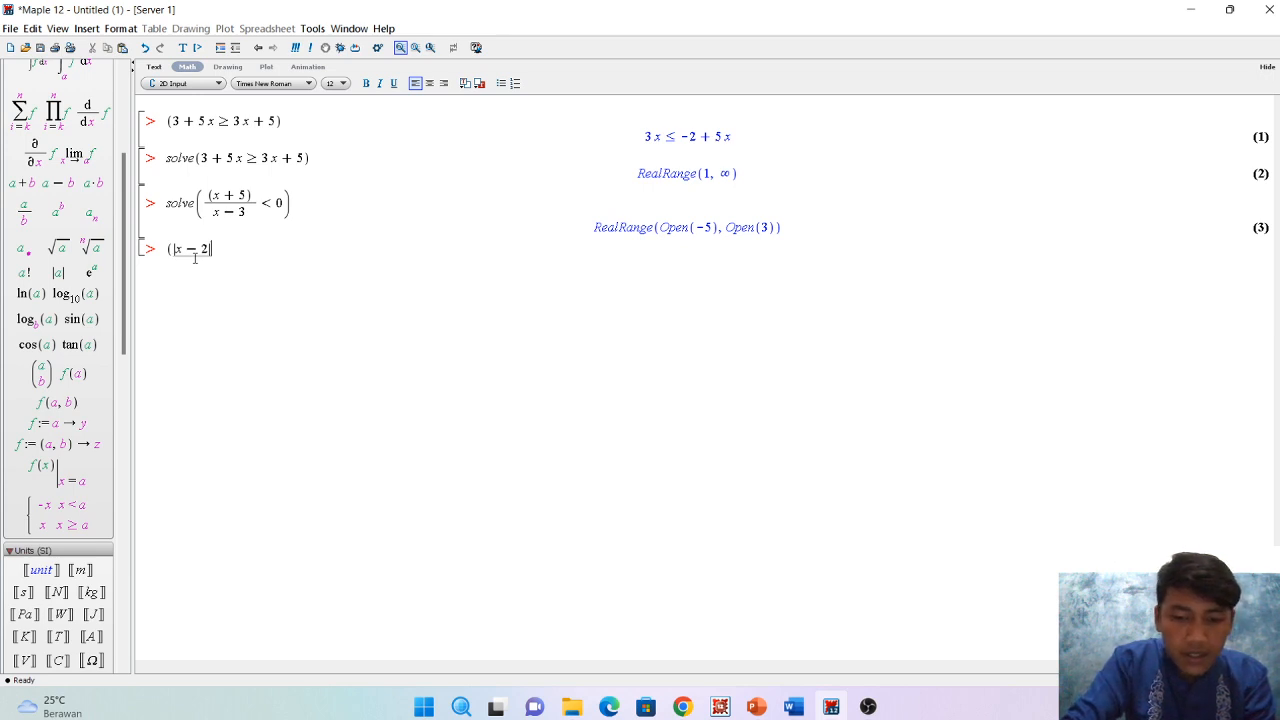
key("Right")
type("< ")
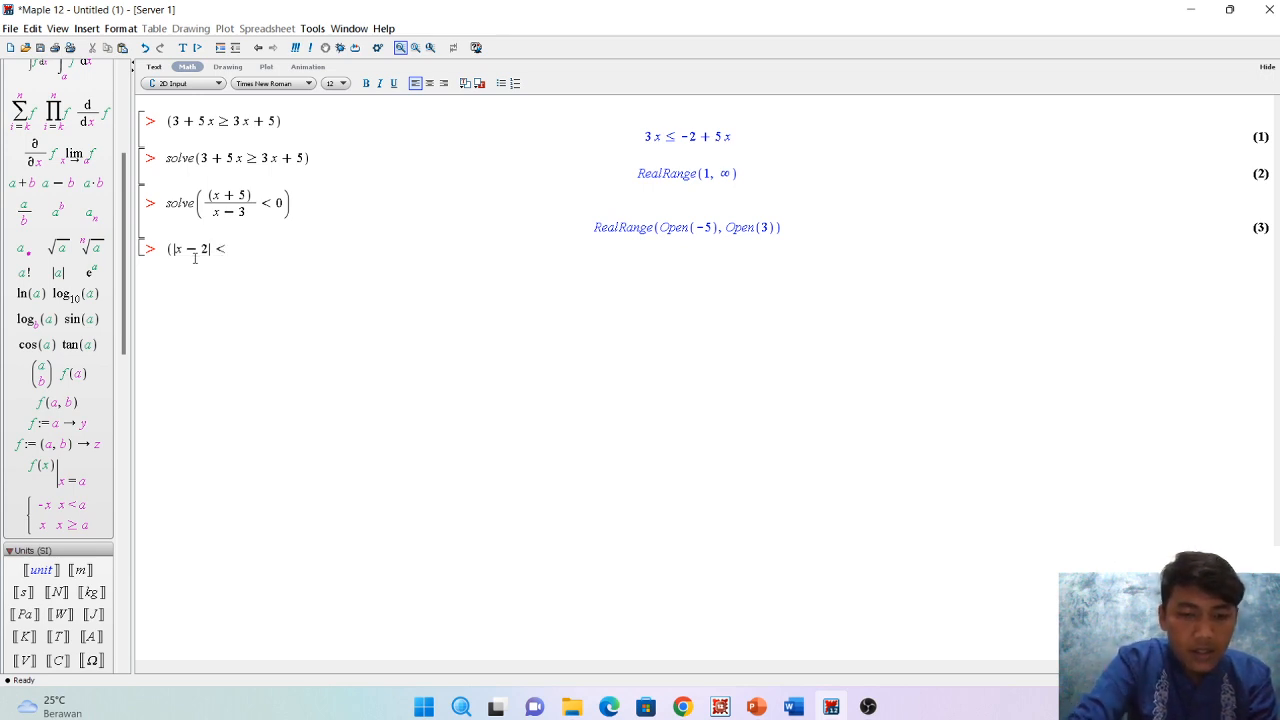
type("5)")
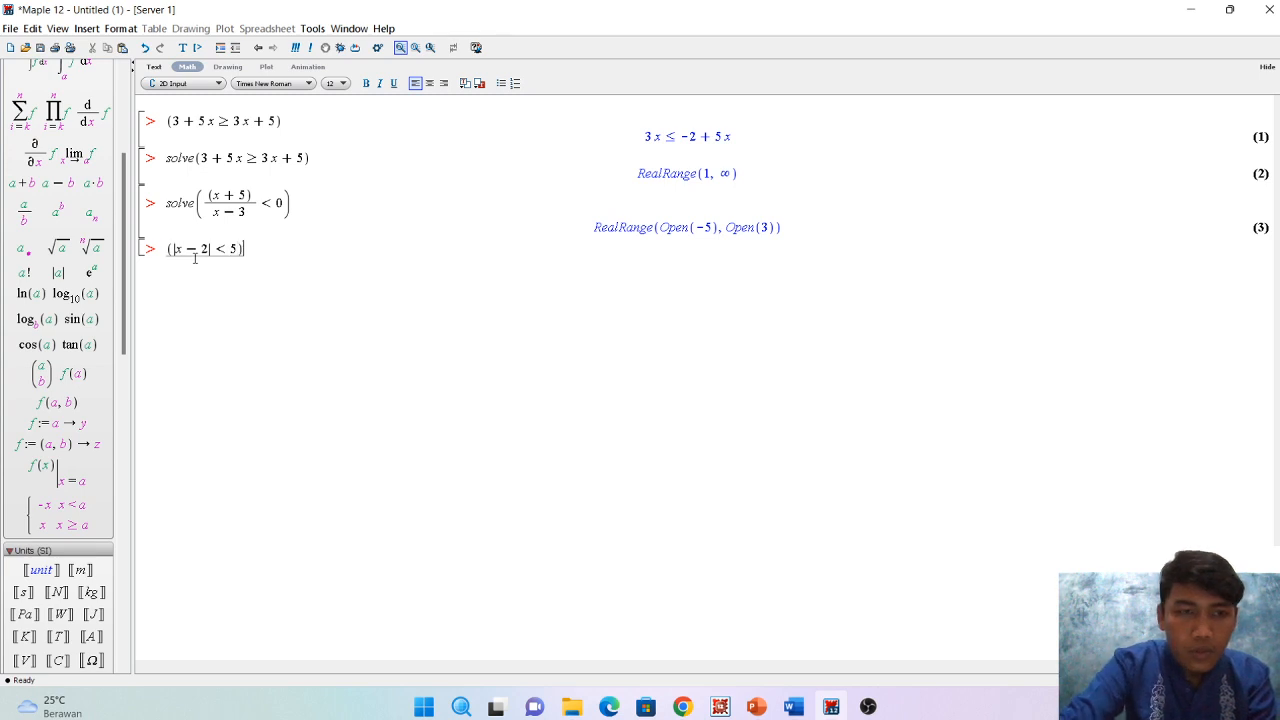
key("Return")
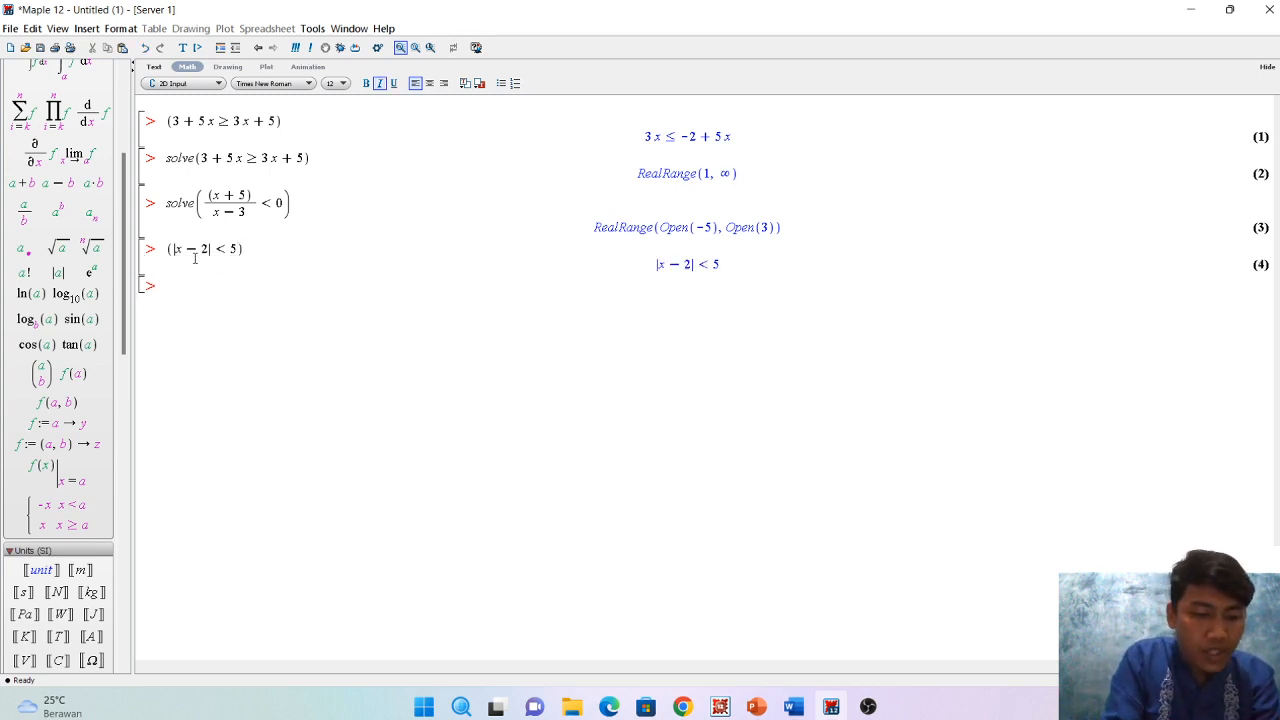
Enter solve(|x − 2| < 5) at the empty prompt, using an absolute value template, and evaluate it
type("solve")
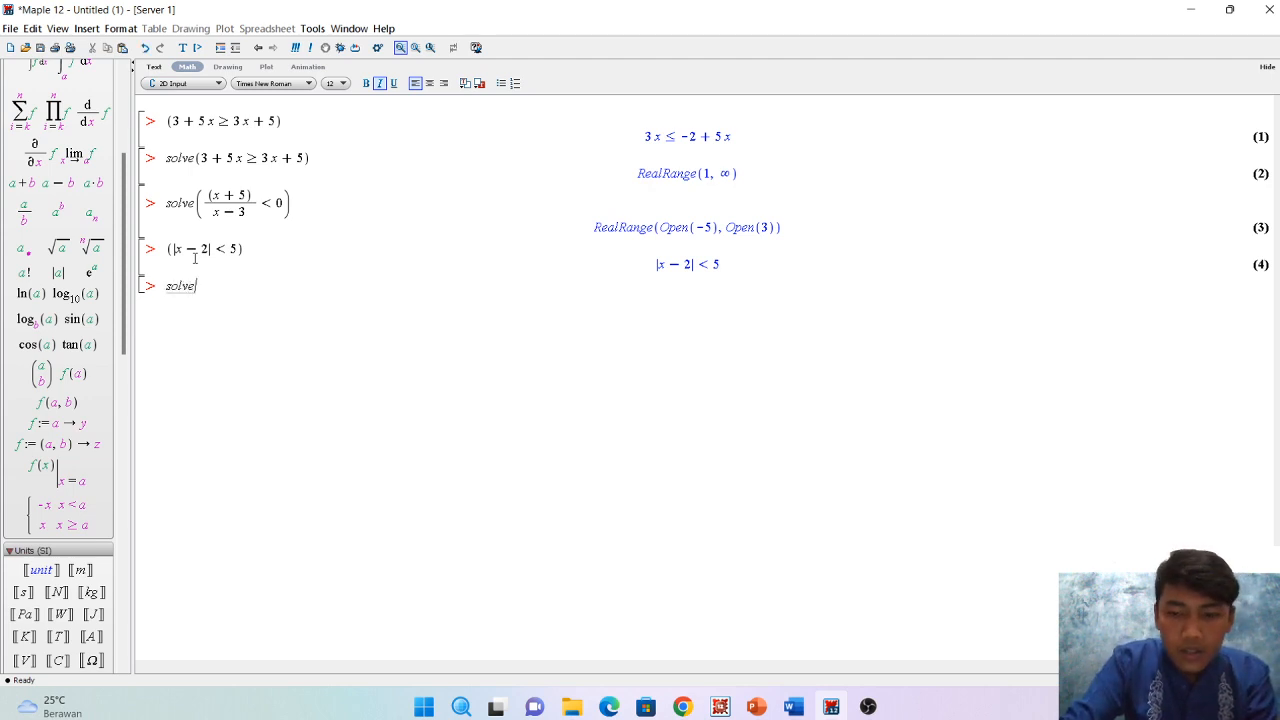
type("(")
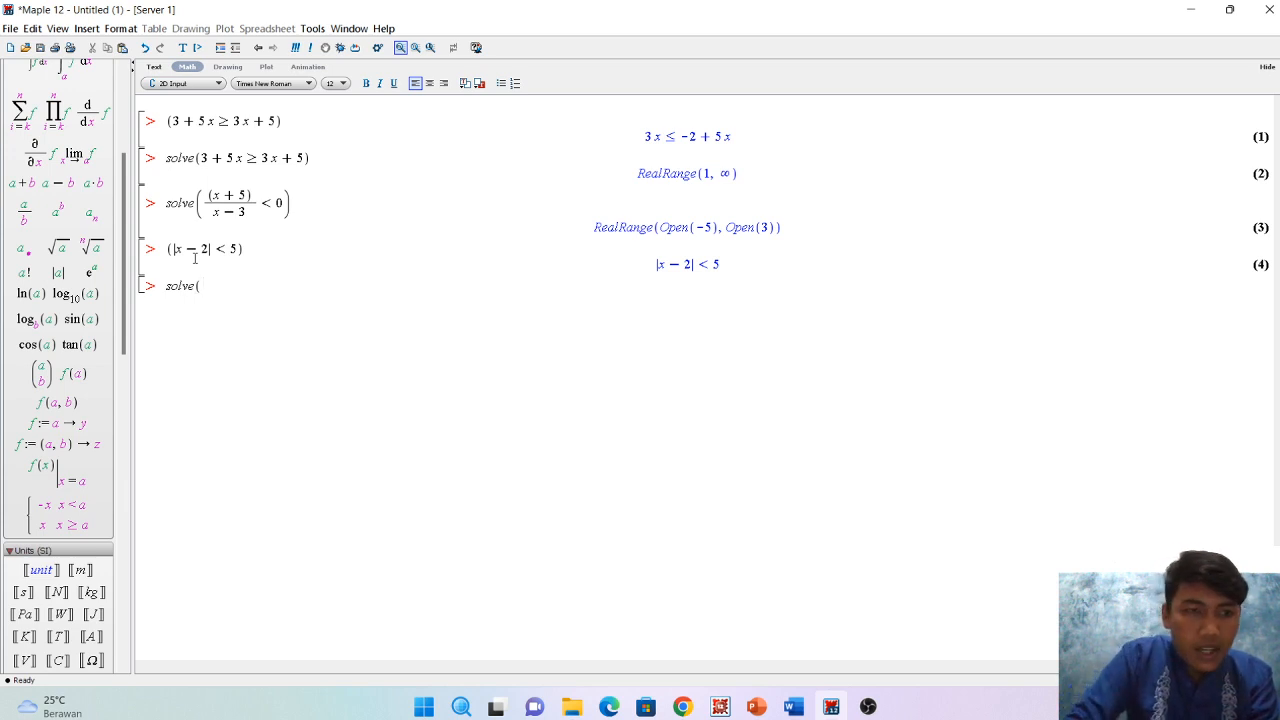
left_click(57, 273)
type("x-2")
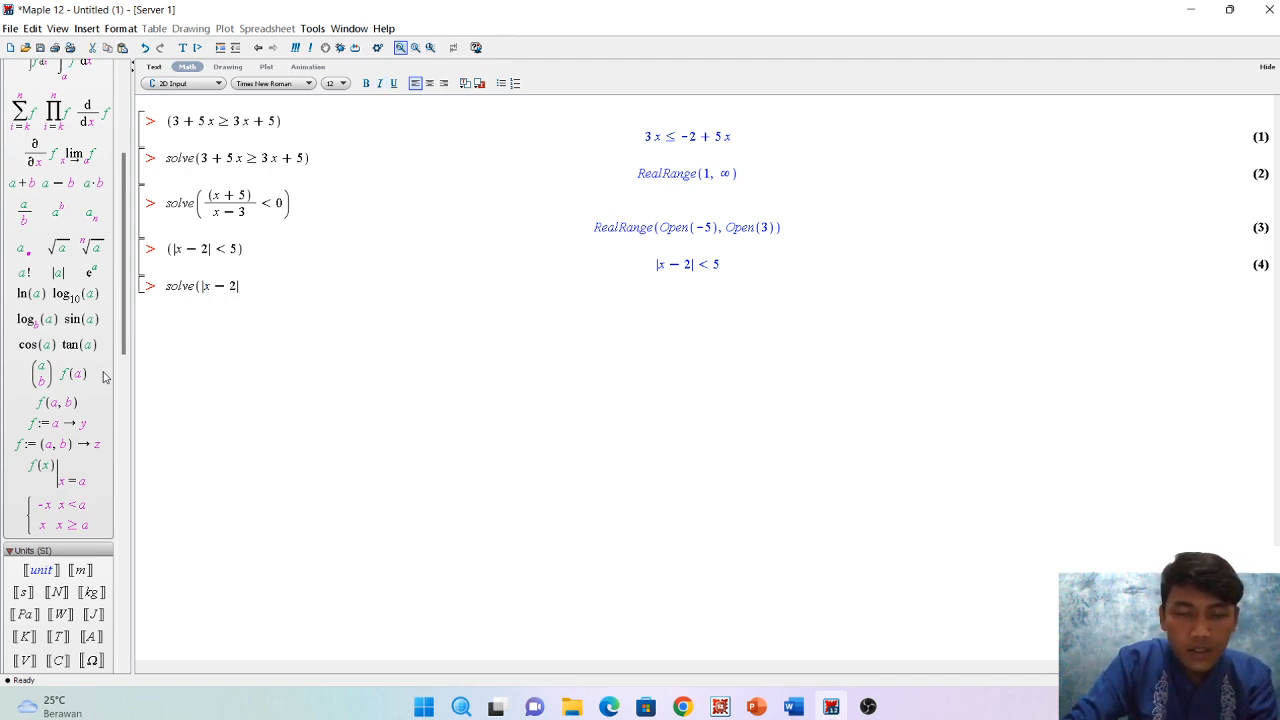
key("Right")
type("< ")
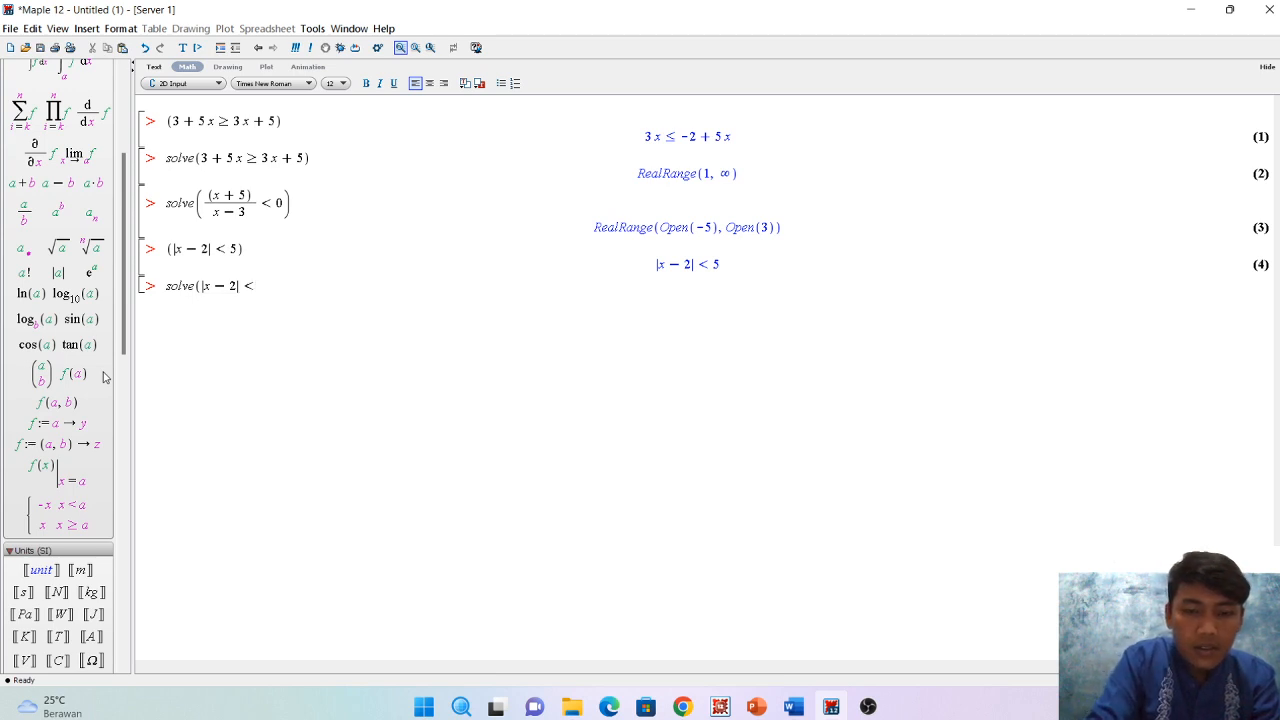
type("5")
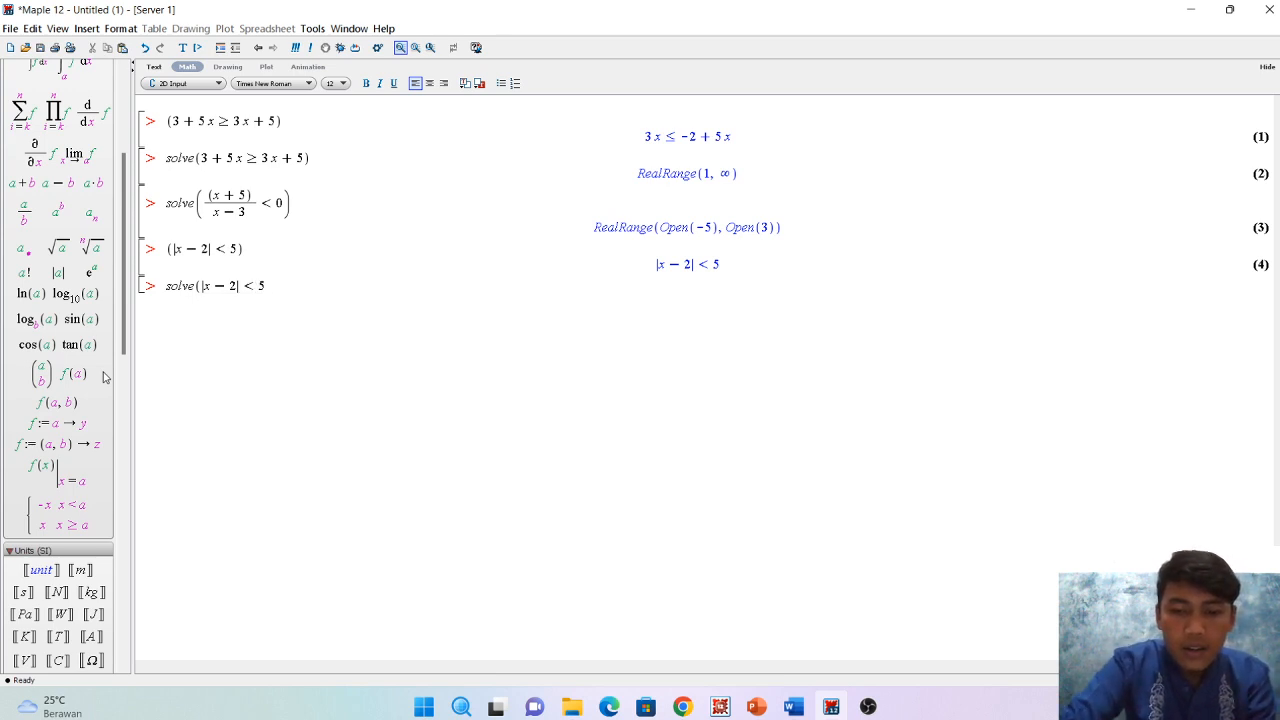
type(")")
key("Return")
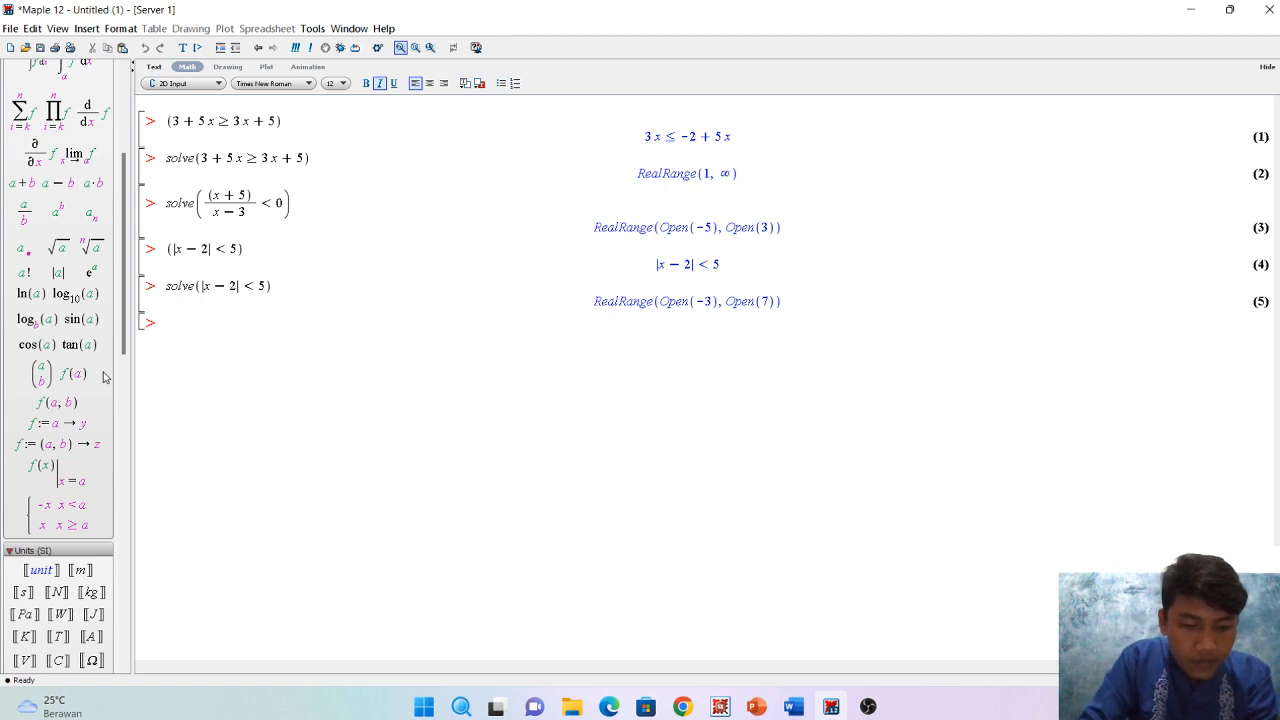
Start a new solve command with the absolute value |2x + 4| followed by a greater-than sign
type("s")
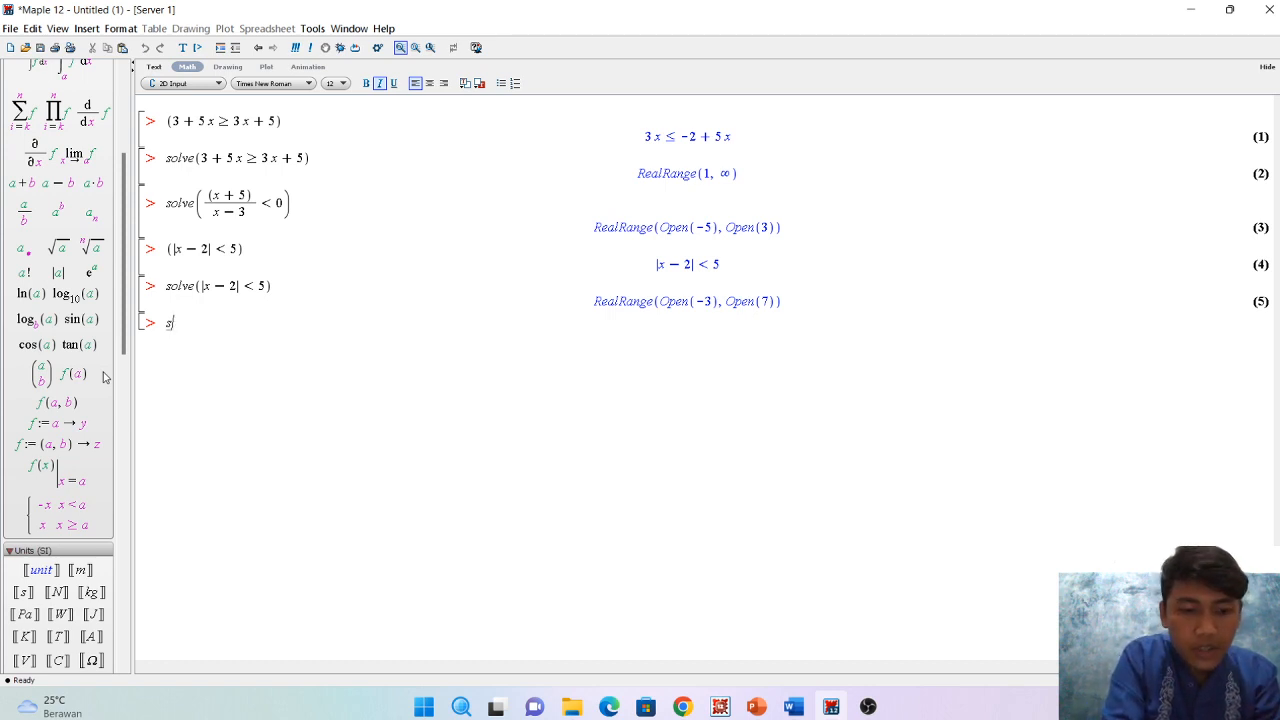
type("olv")
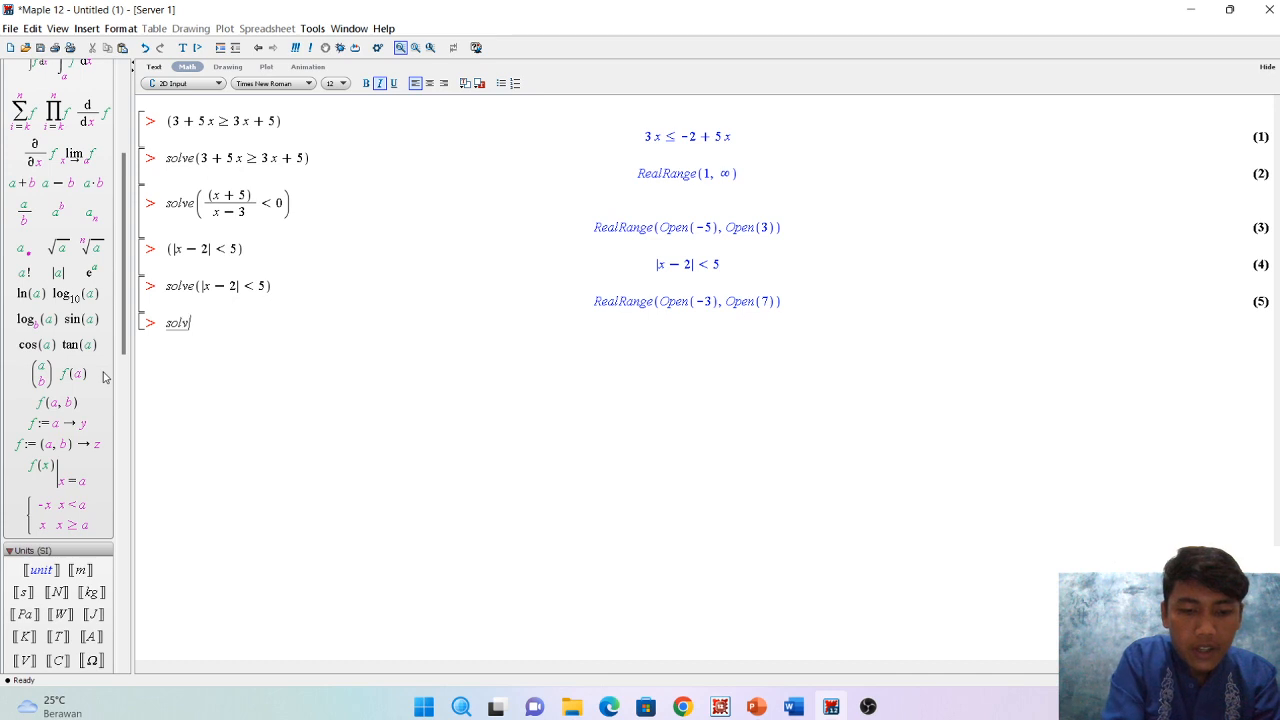
type("e(")
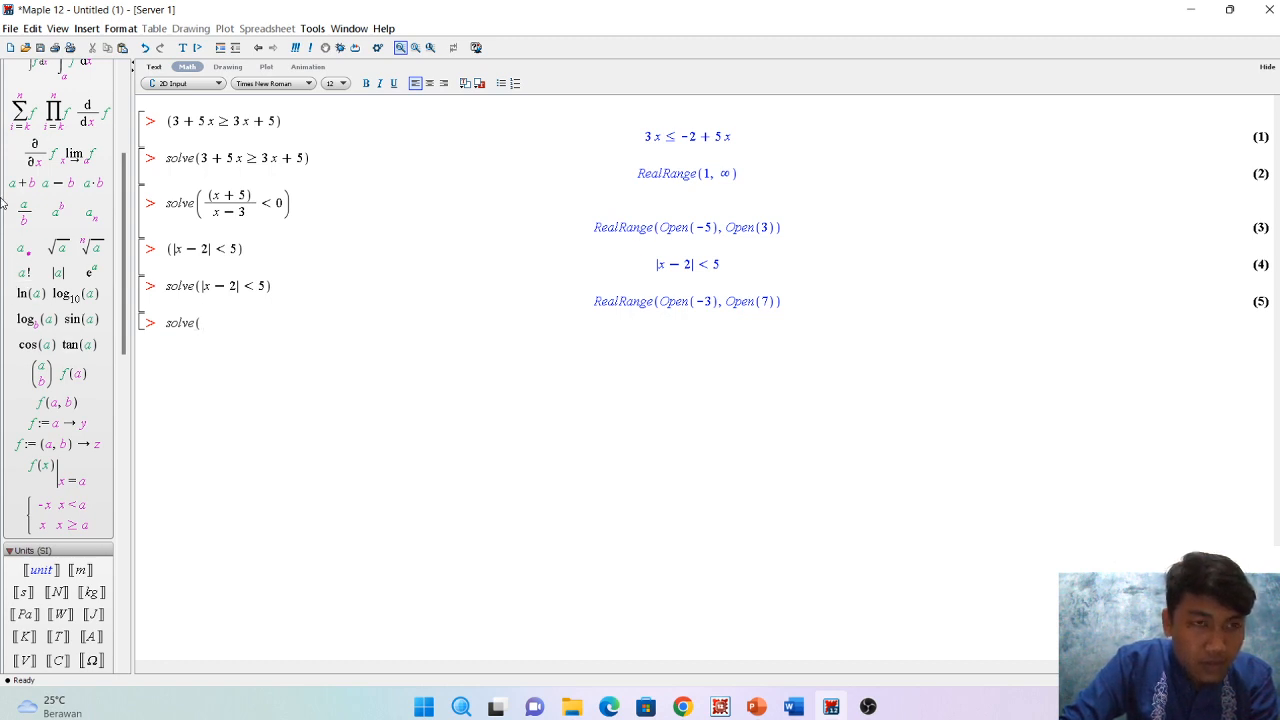
left_click(66, 283)
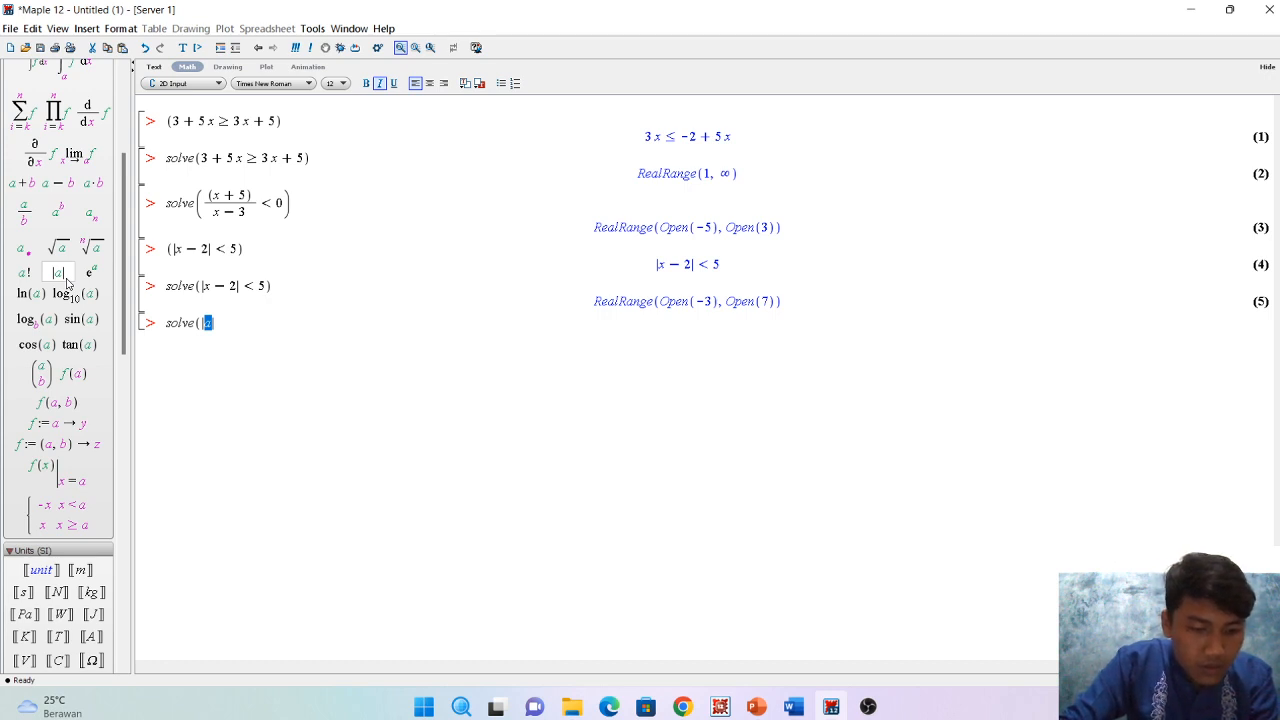
type("2 x ")
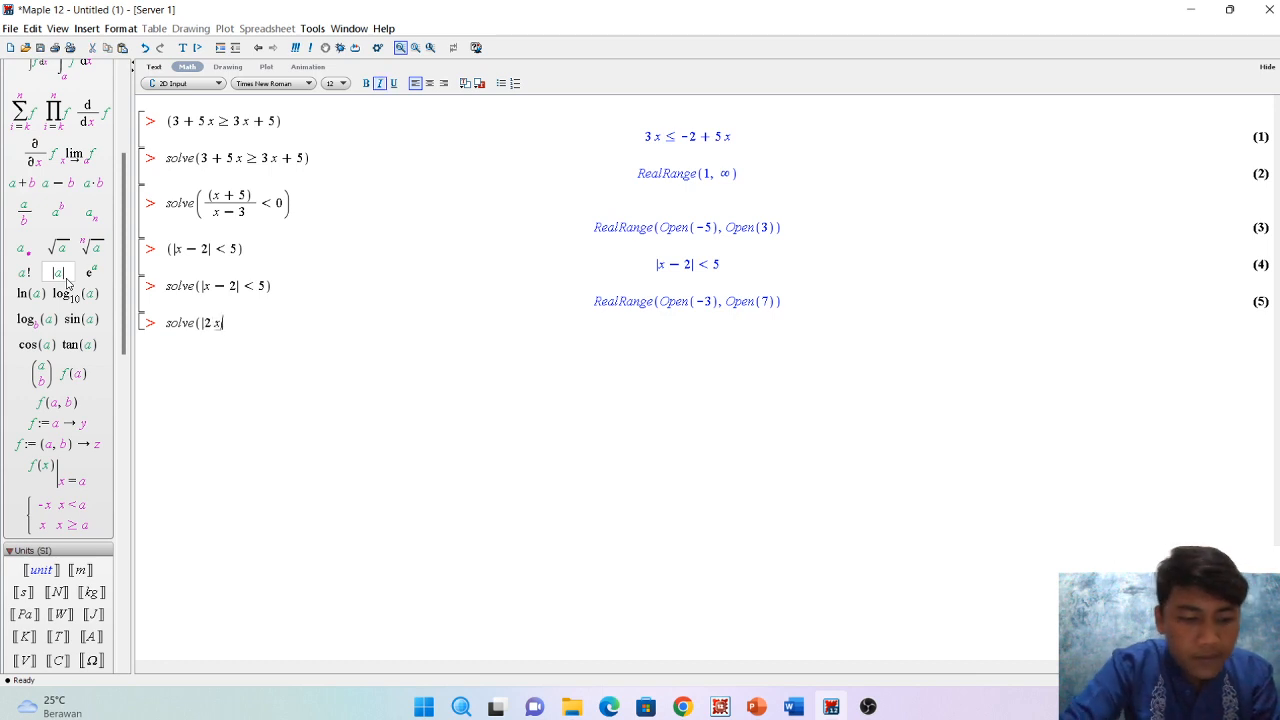
type("+ 4")
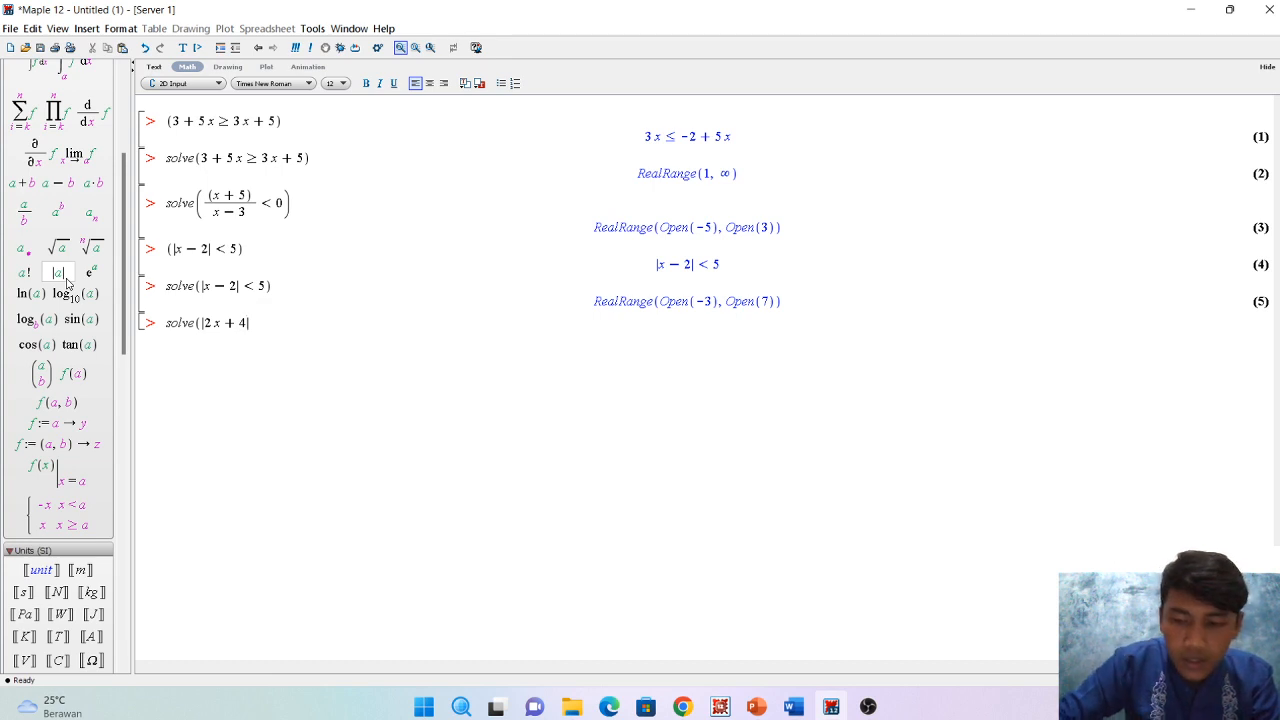
key("Right")
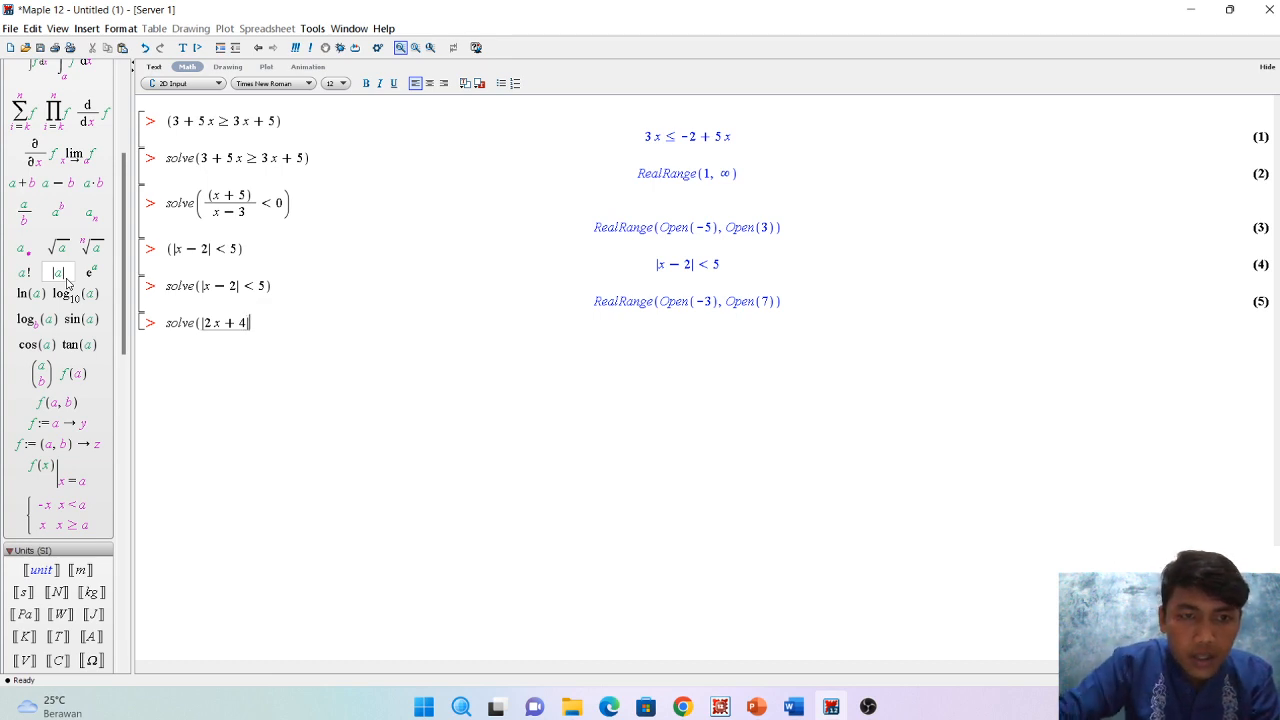
key("Right")
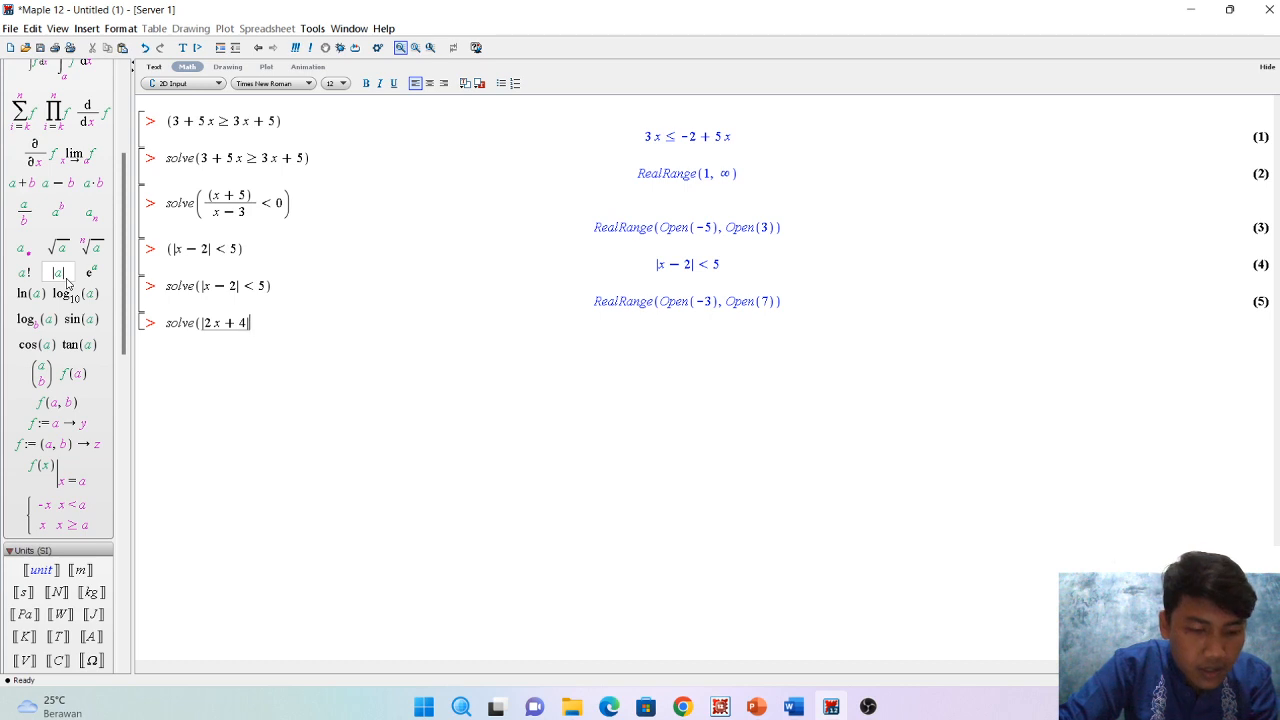
type(">")
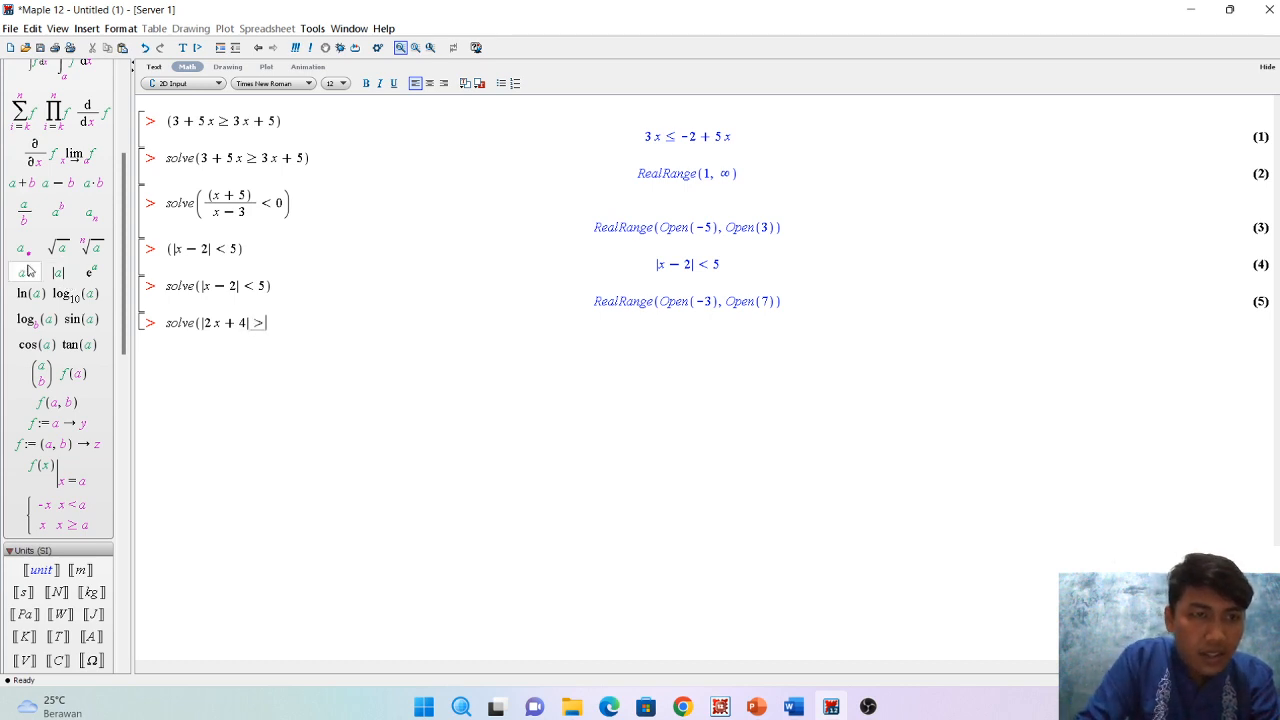
Add the absolute value |x − 3| after the greater-than sign, close the solve command and evaluate it
left_click(62, 272)
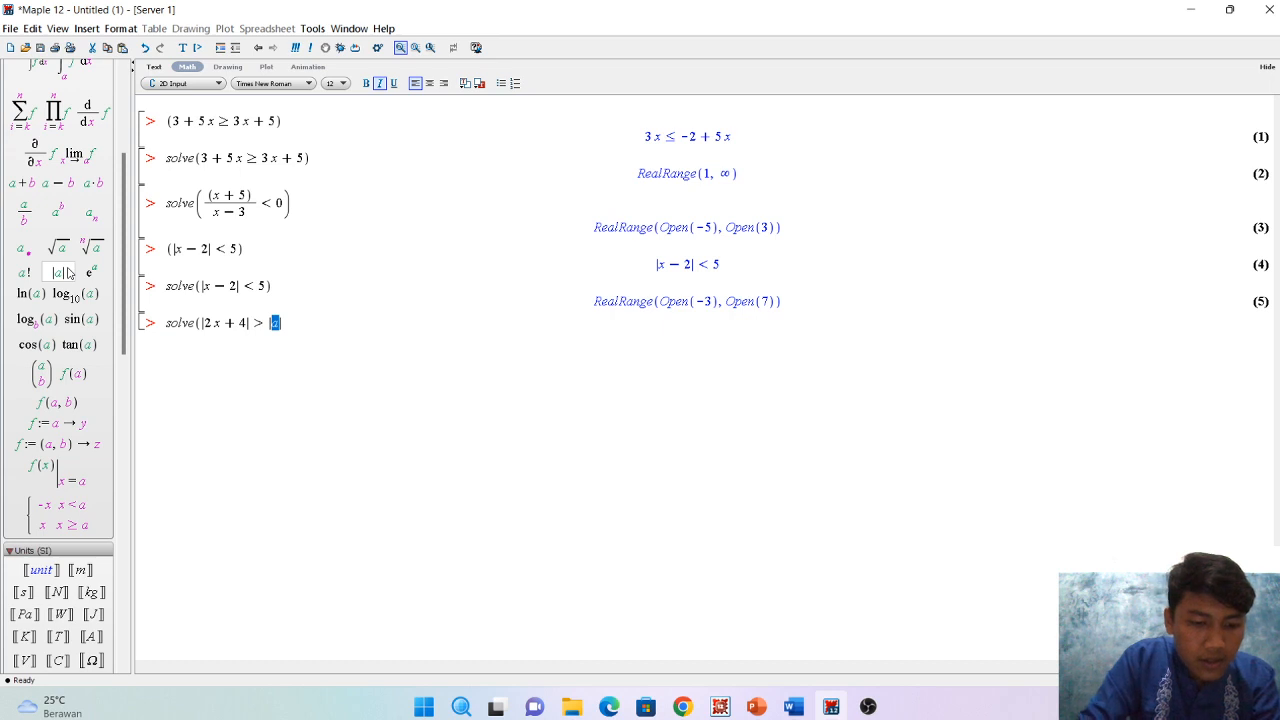
type("x-3")
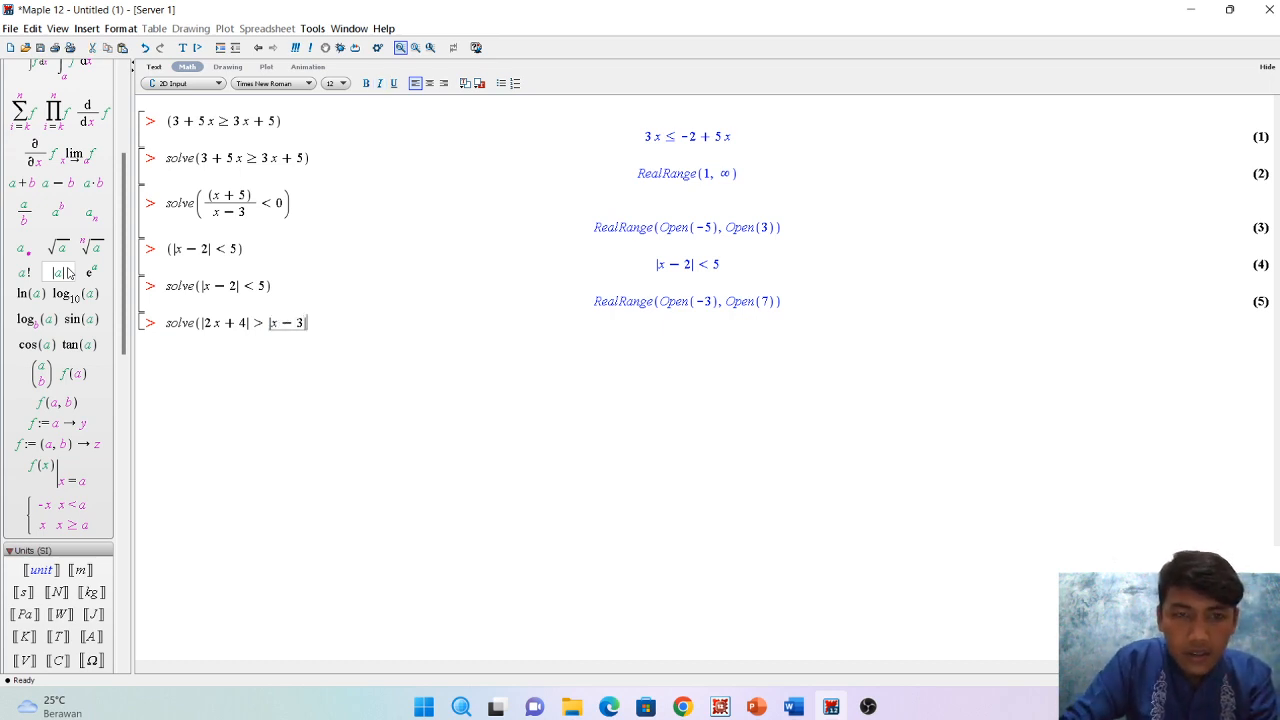
key("Right")
type(")")
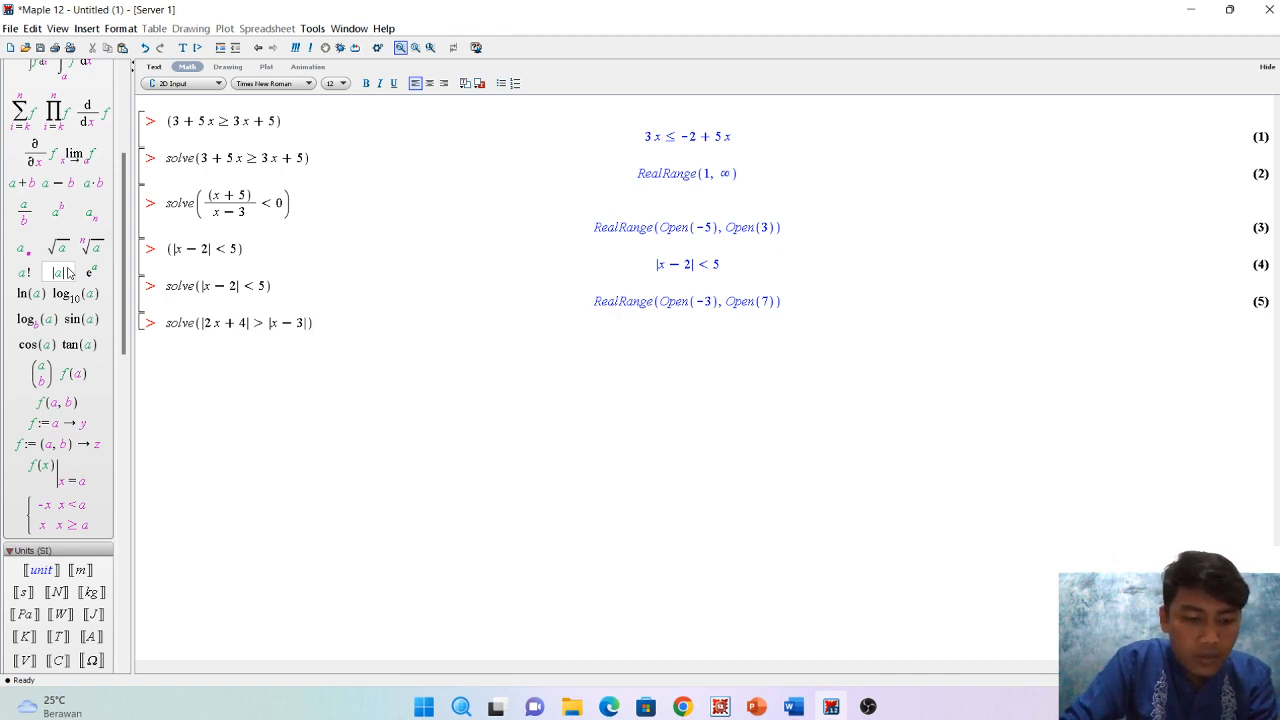
key("Return")
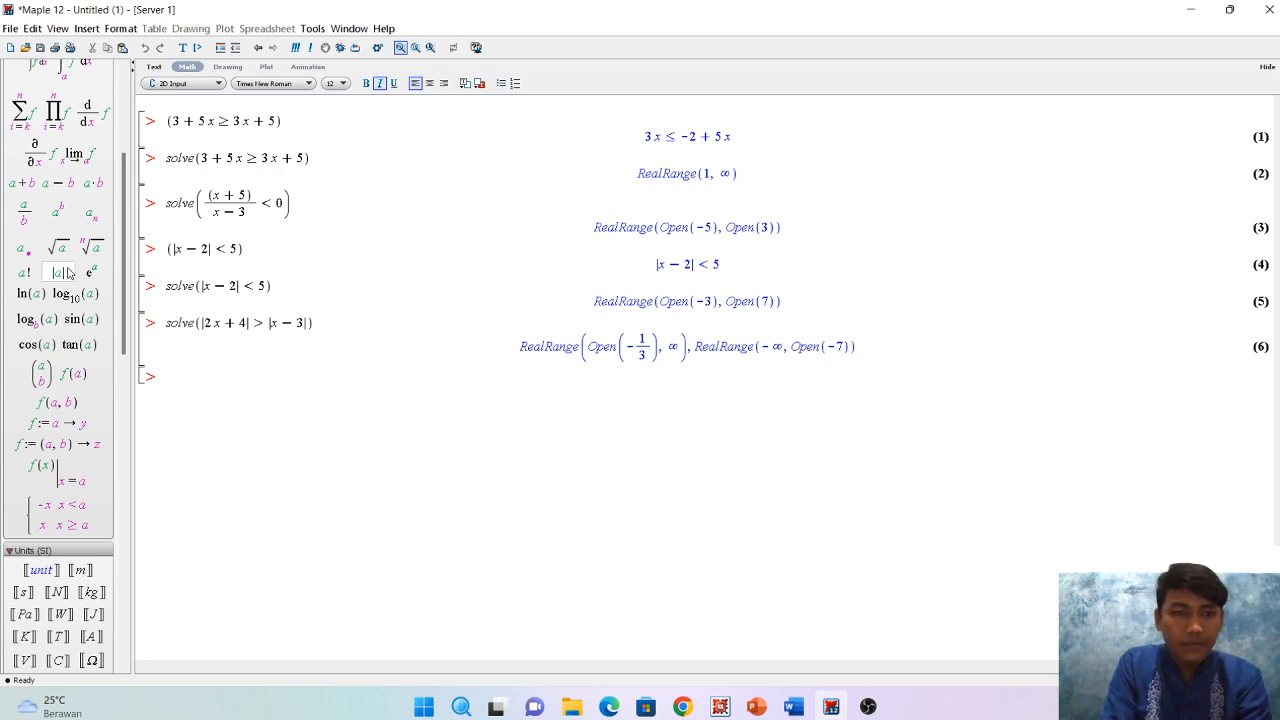
Switch to the PowerPoint presentation and review slide 7 on Akar Kuadrad (square roots)
left_click(757, 707)
left_click(84, 612)
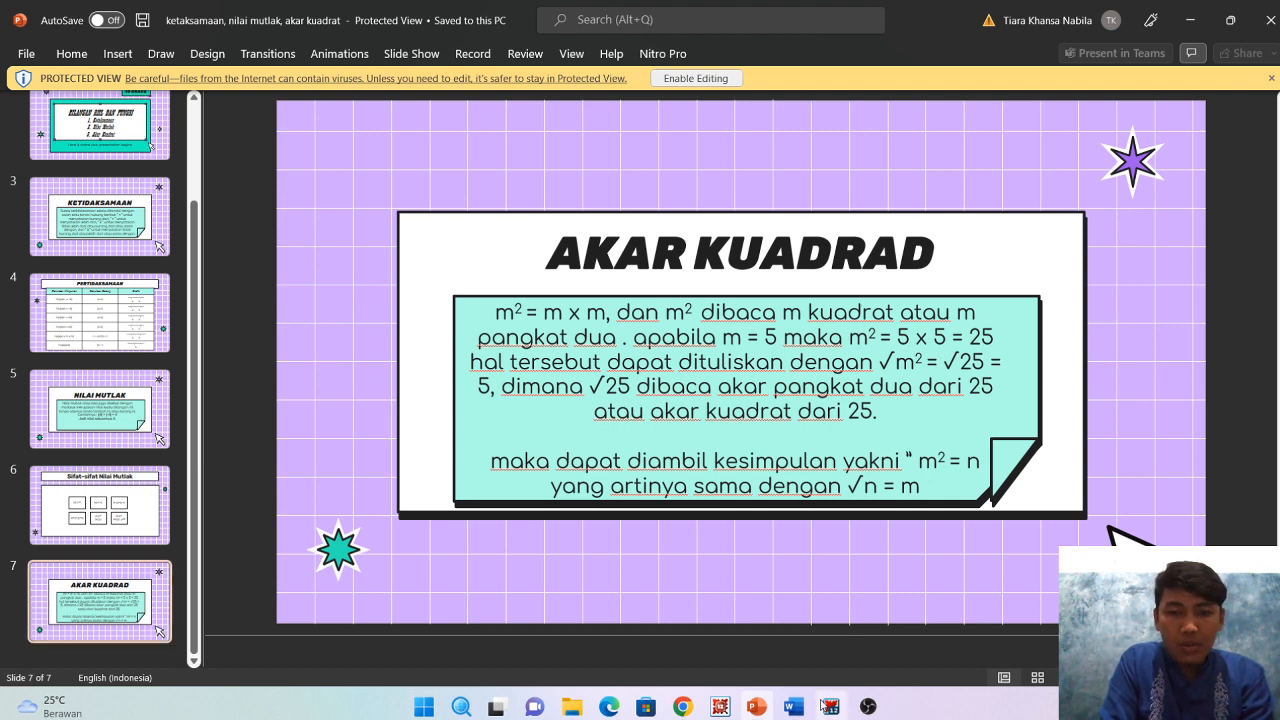
Switch back to Maple 12 and enter (√16 + √9) at the empty prompt using square root templates
left_click(822, 708)
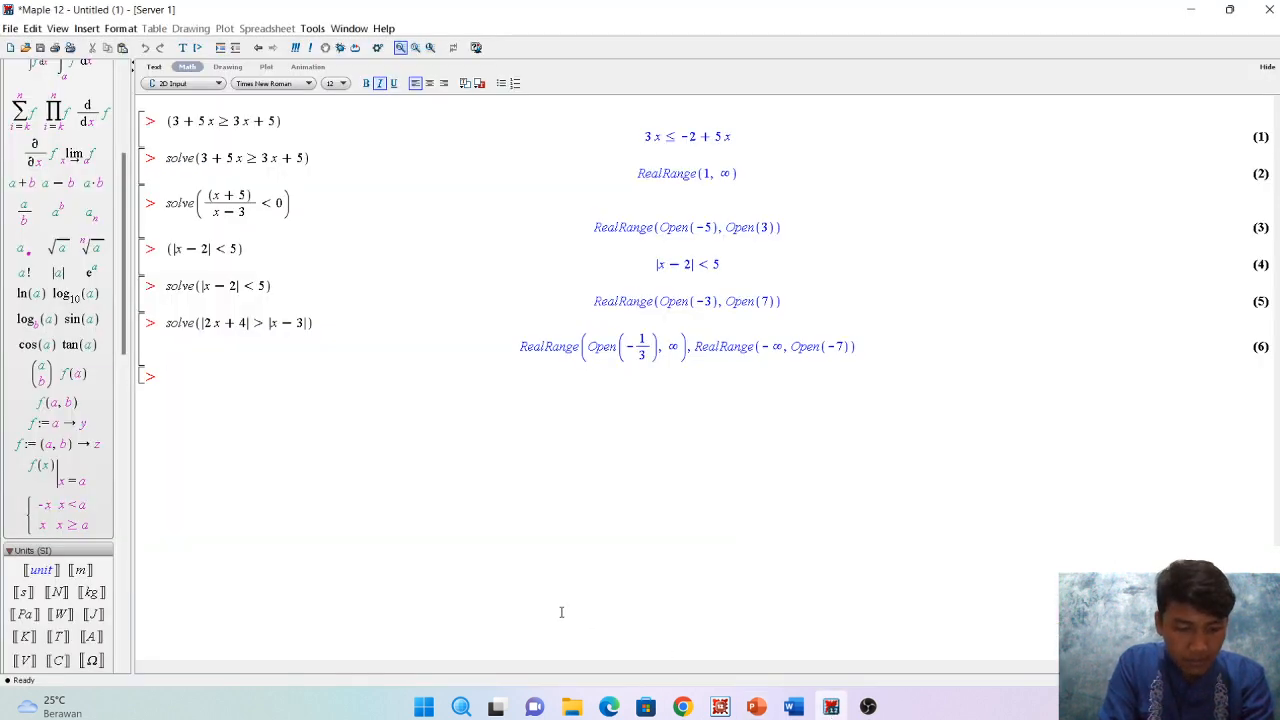
type("(")
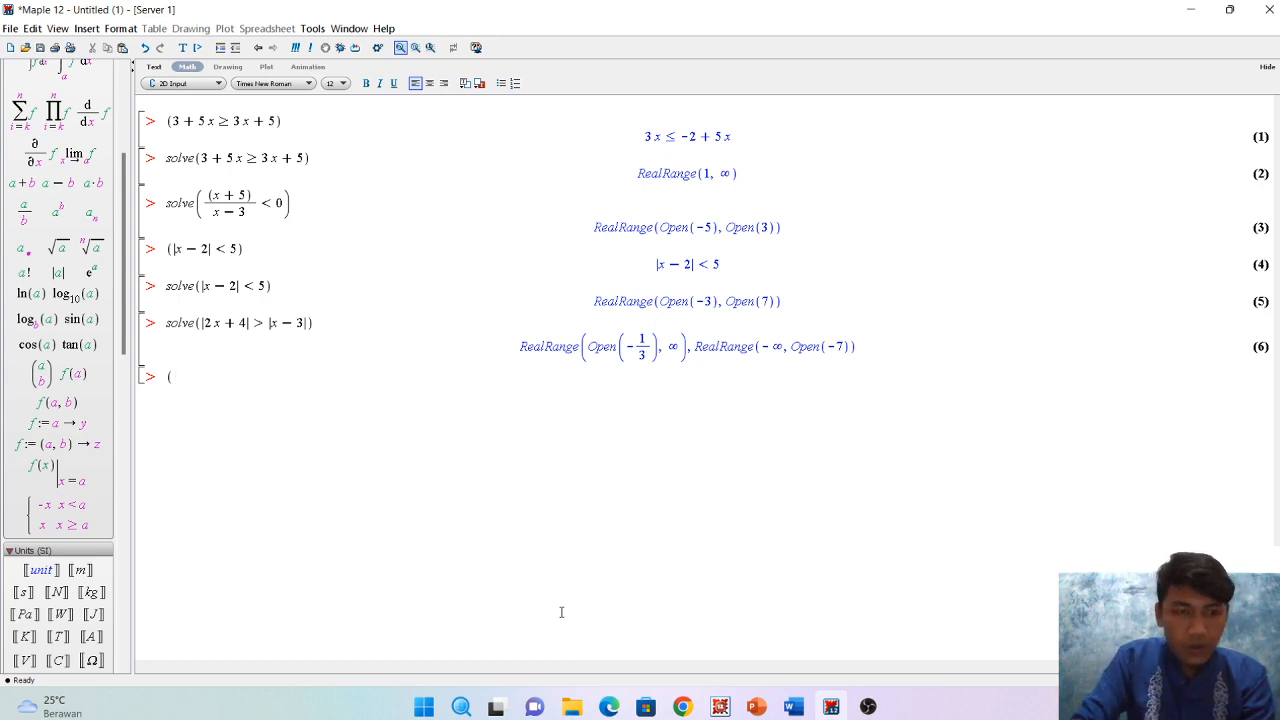
left_click(60, 249)
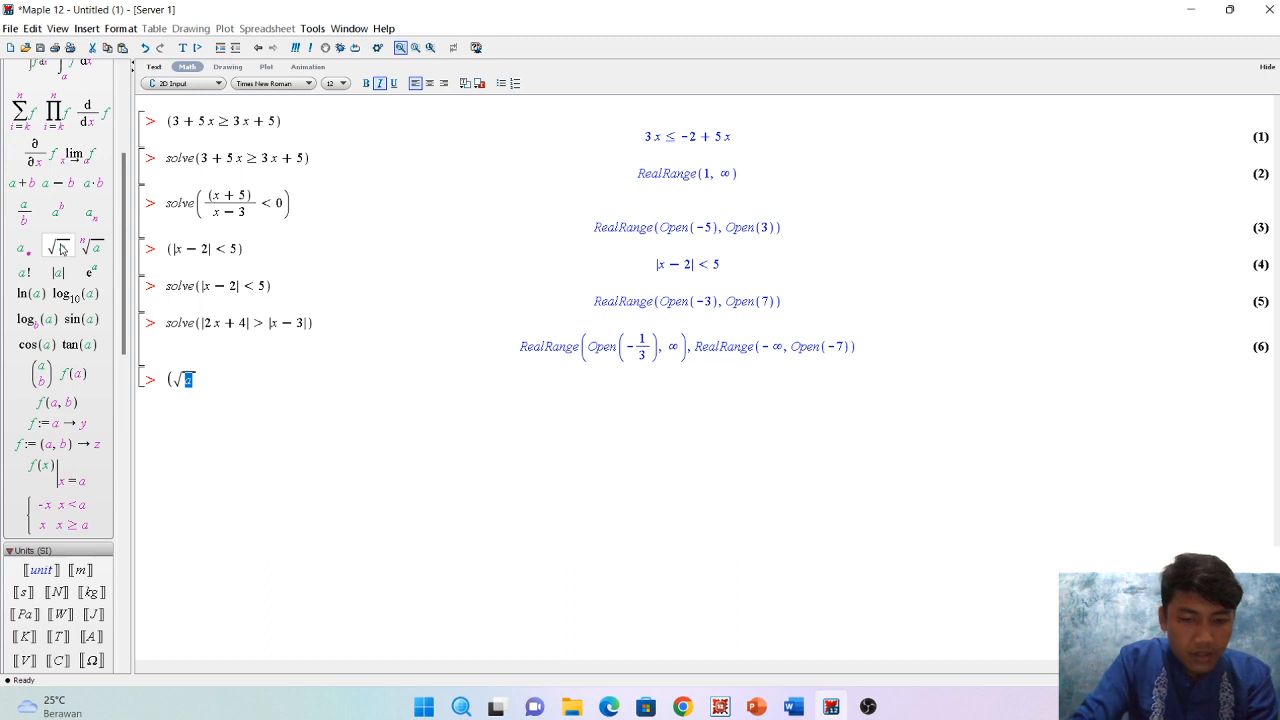
type("16")
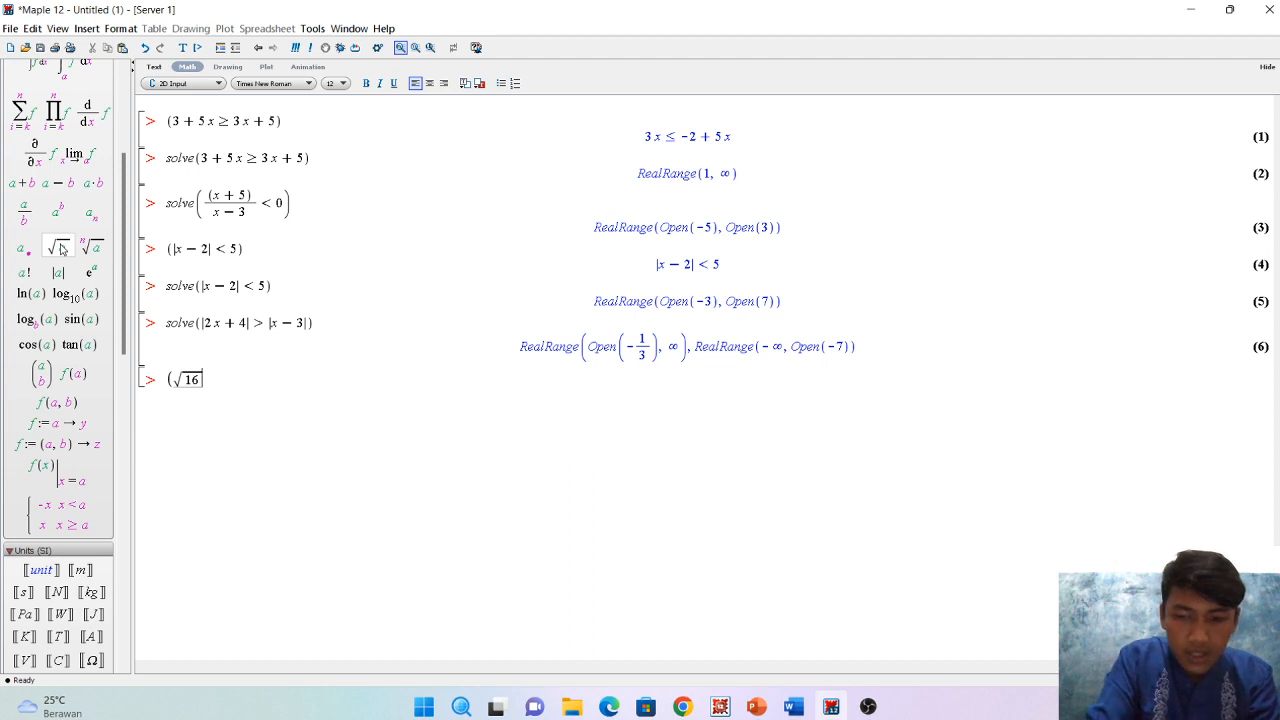
key("Right")
type("+")
left_click(60, 249)
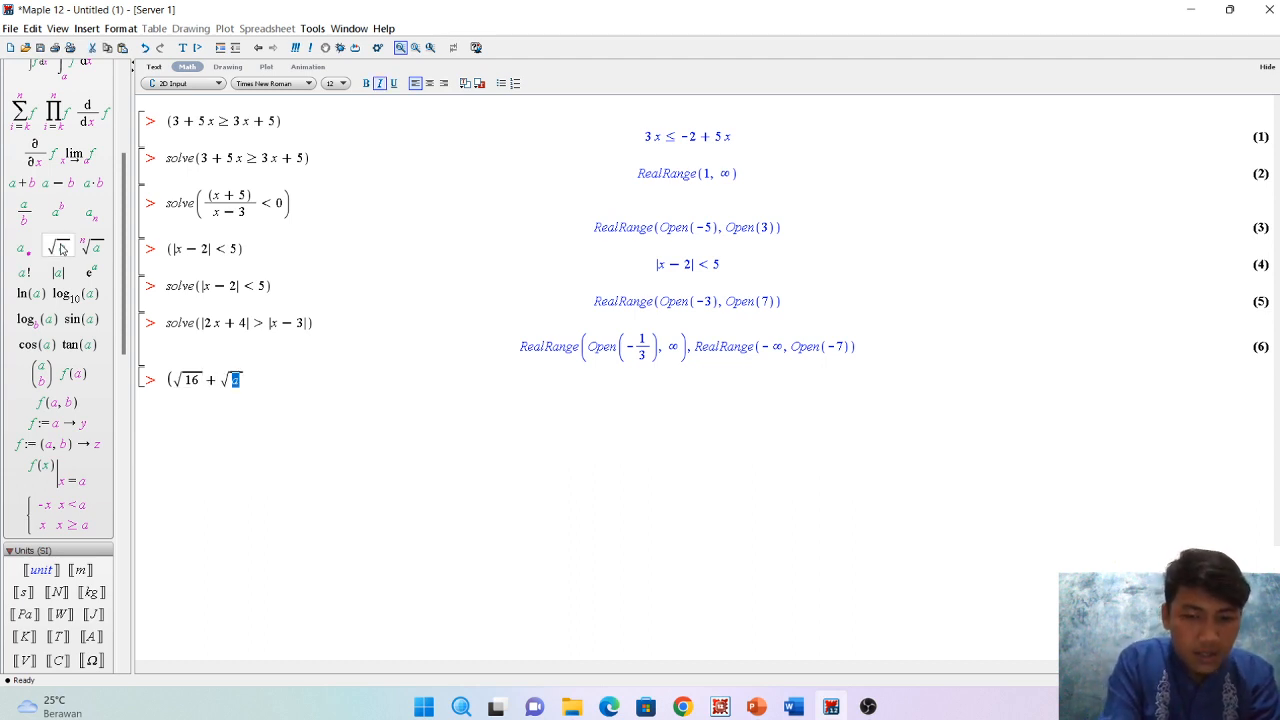
type("9")
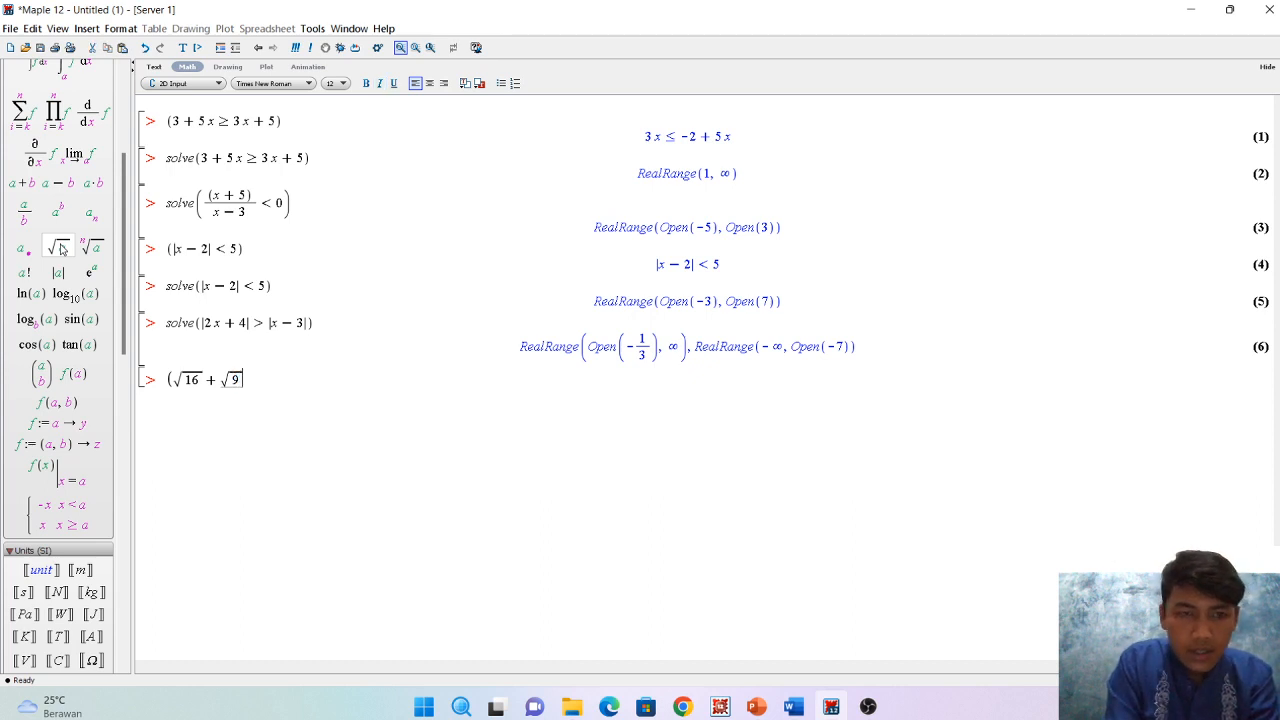
key("Right")
type(")")
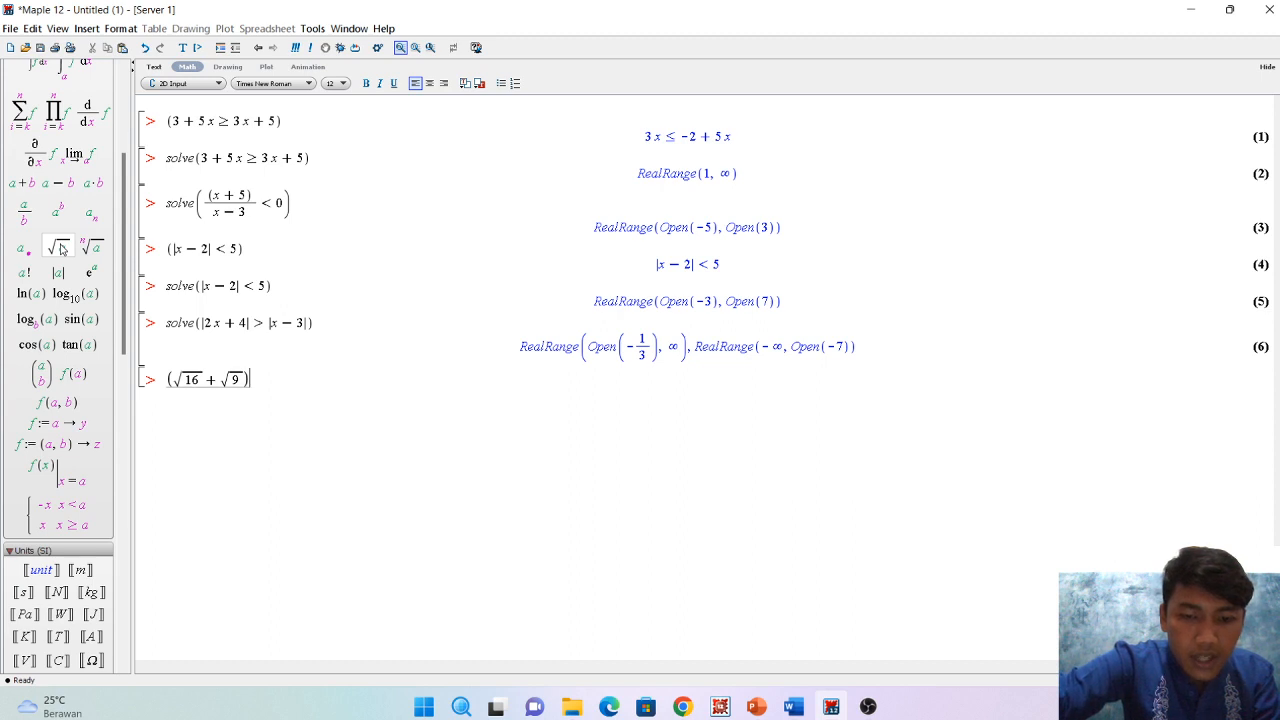
Multiply the parenthesised sum of roots by (√16 − √9) and evaluate the product
type("*")
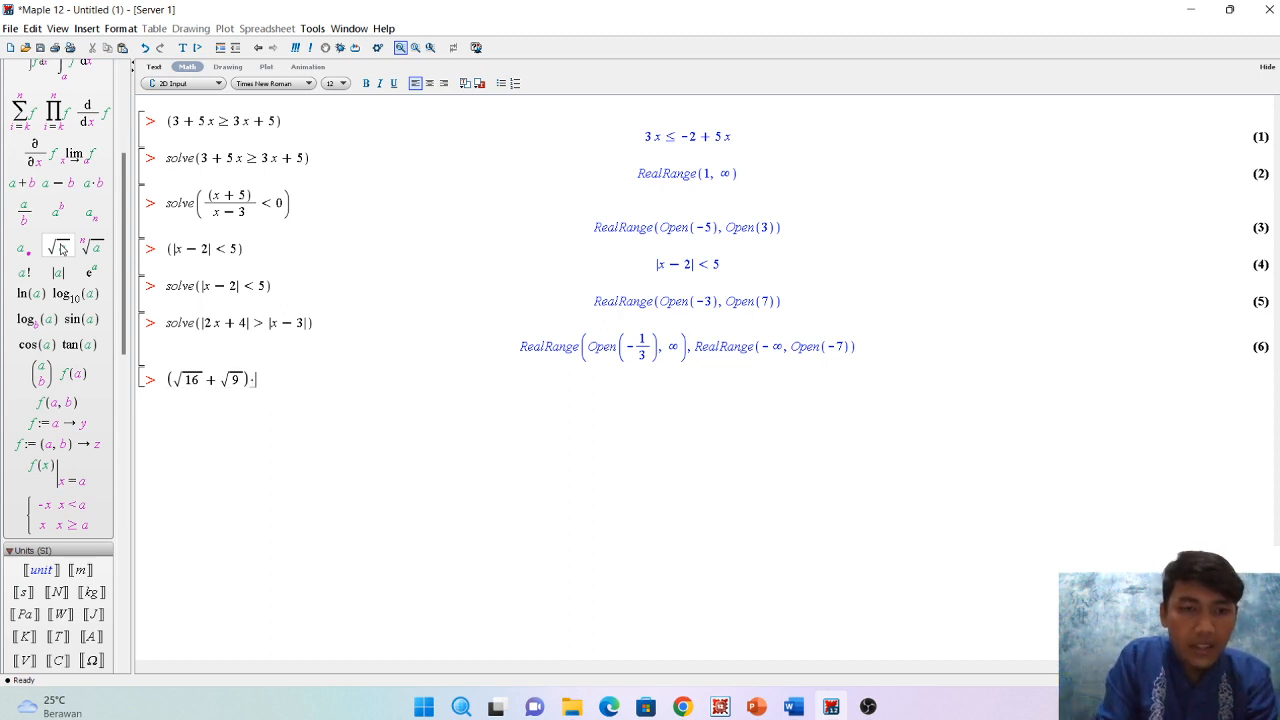
type("(")
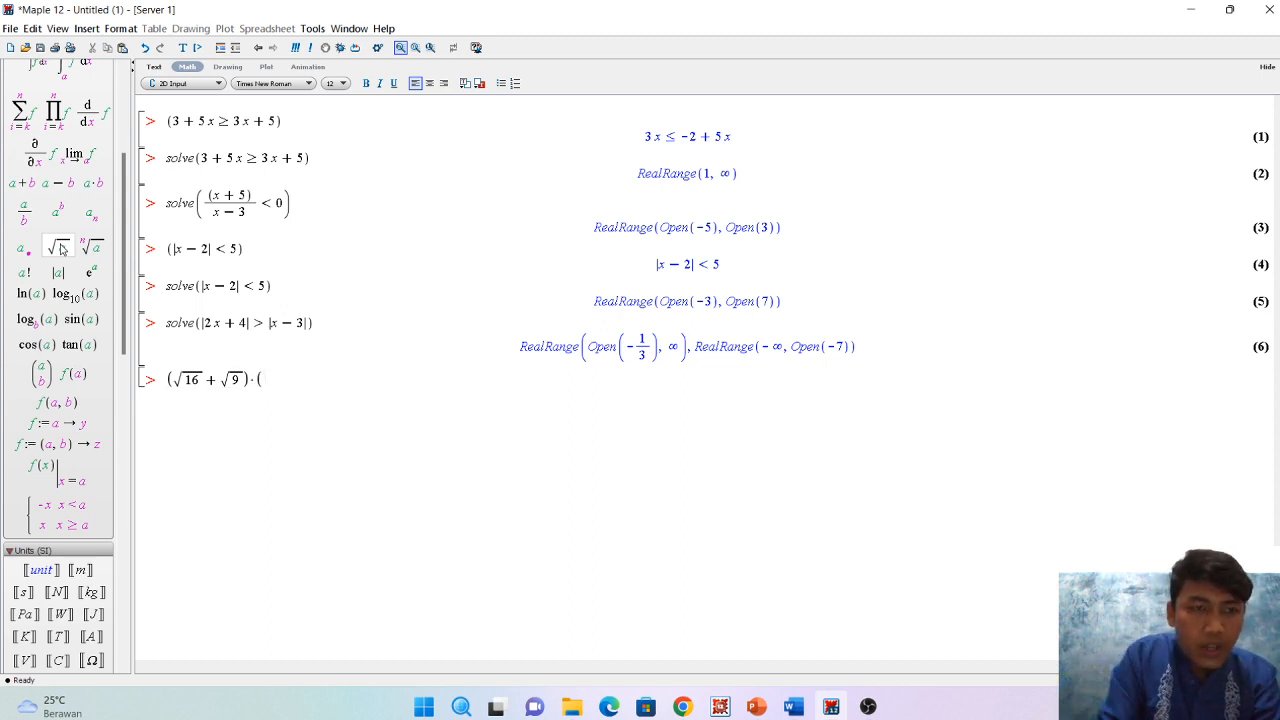
left_click(57, 250)
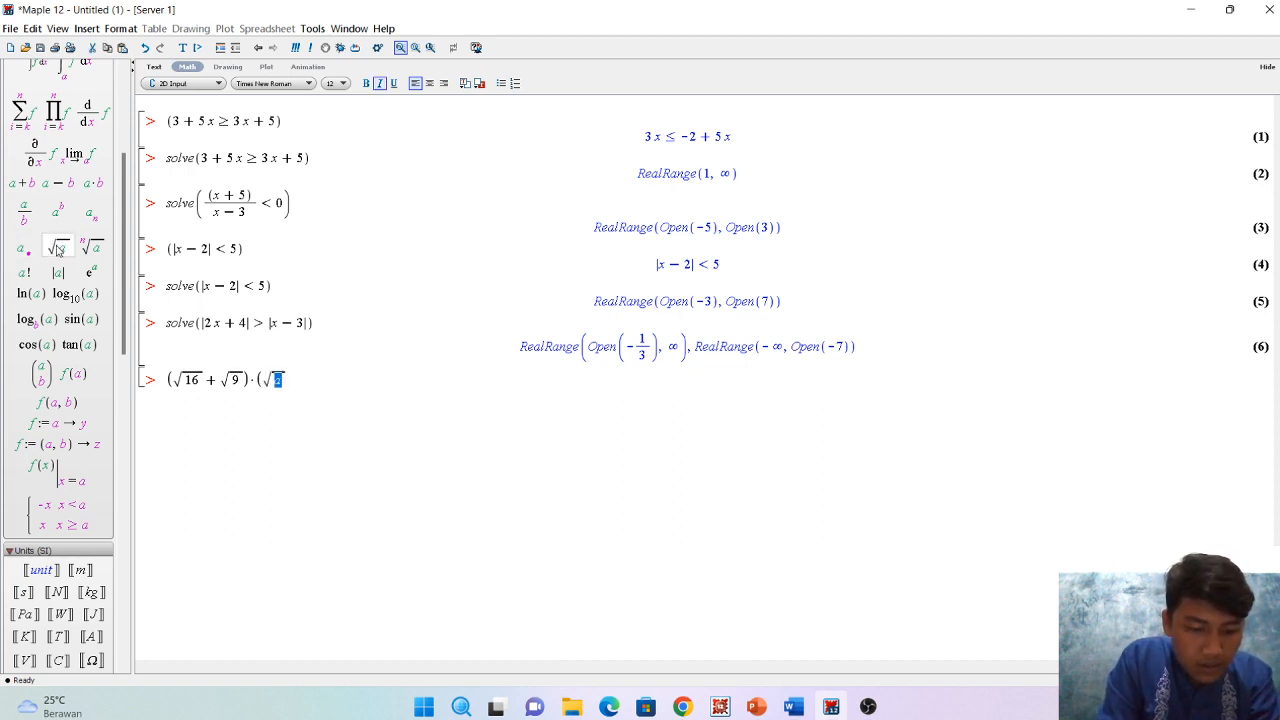
type("16")
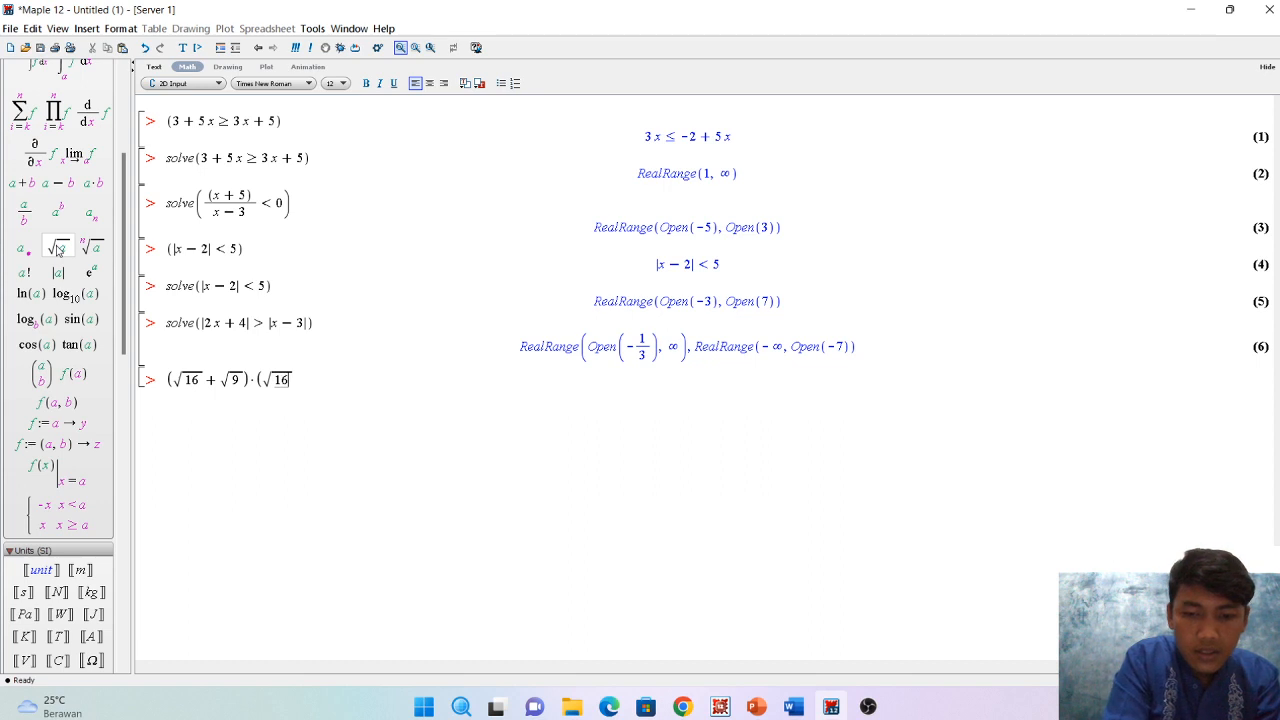
key("Right")
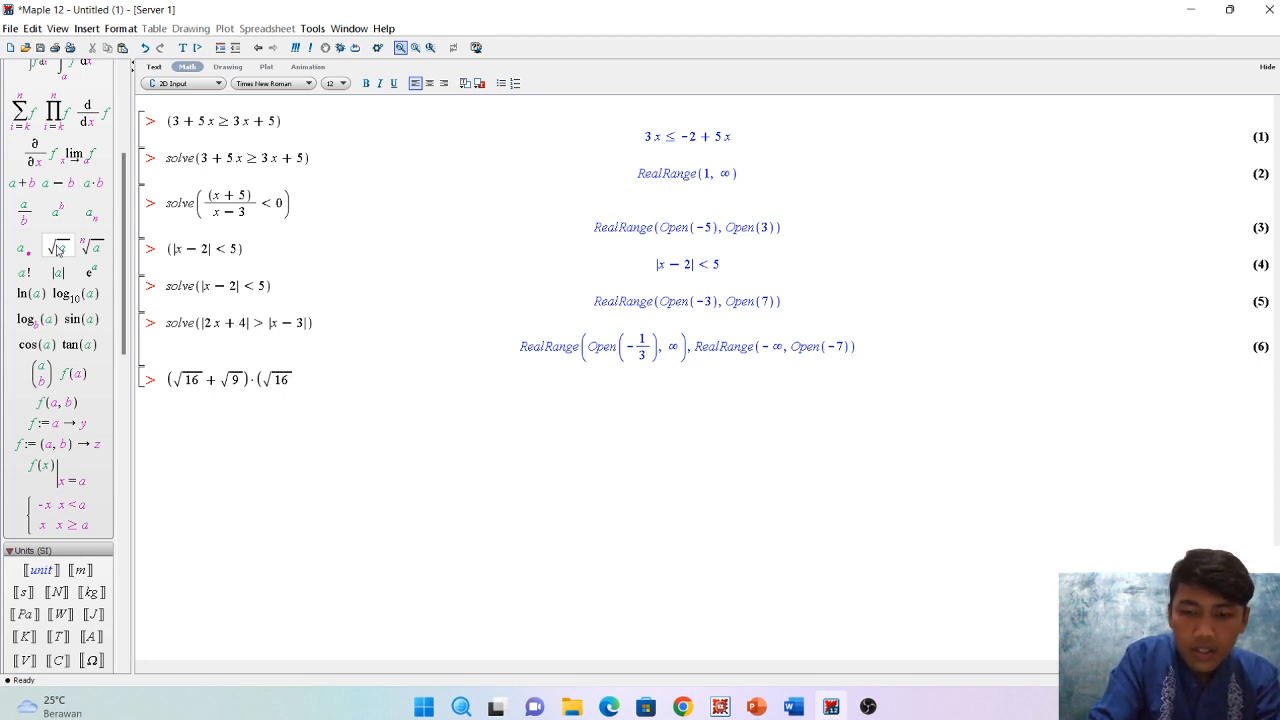
type("-")
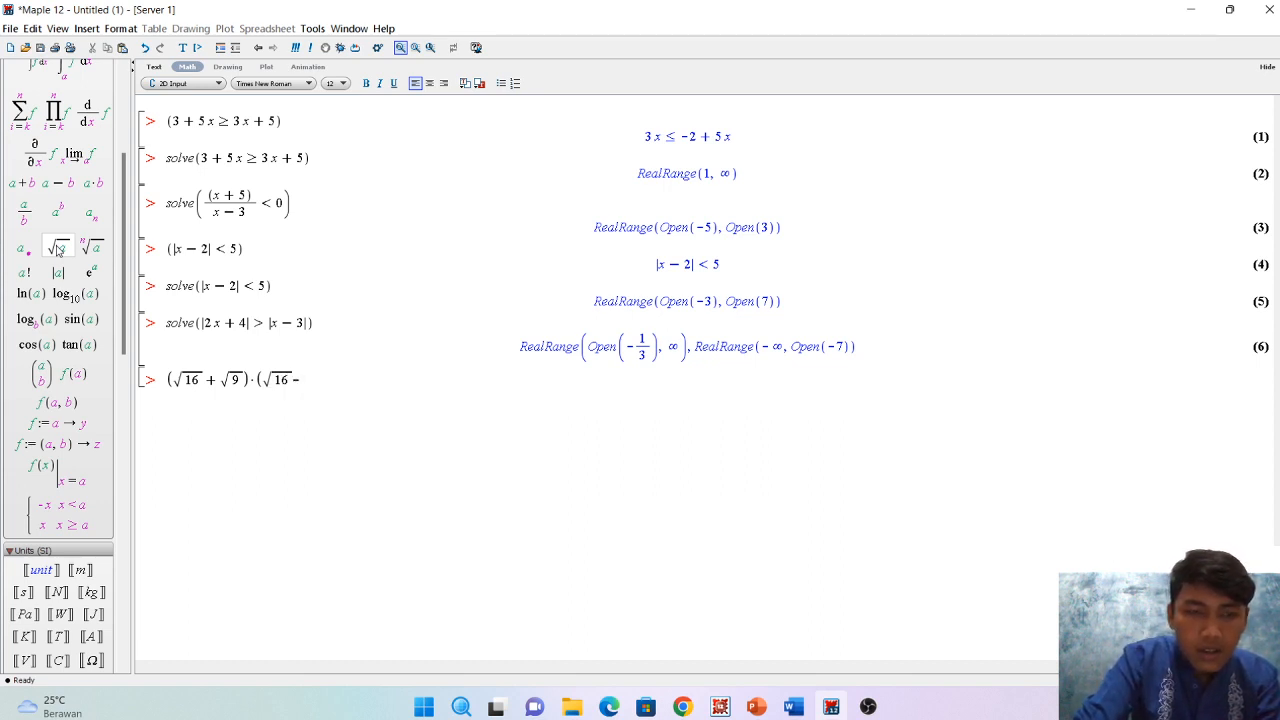
left_click(57, 248)
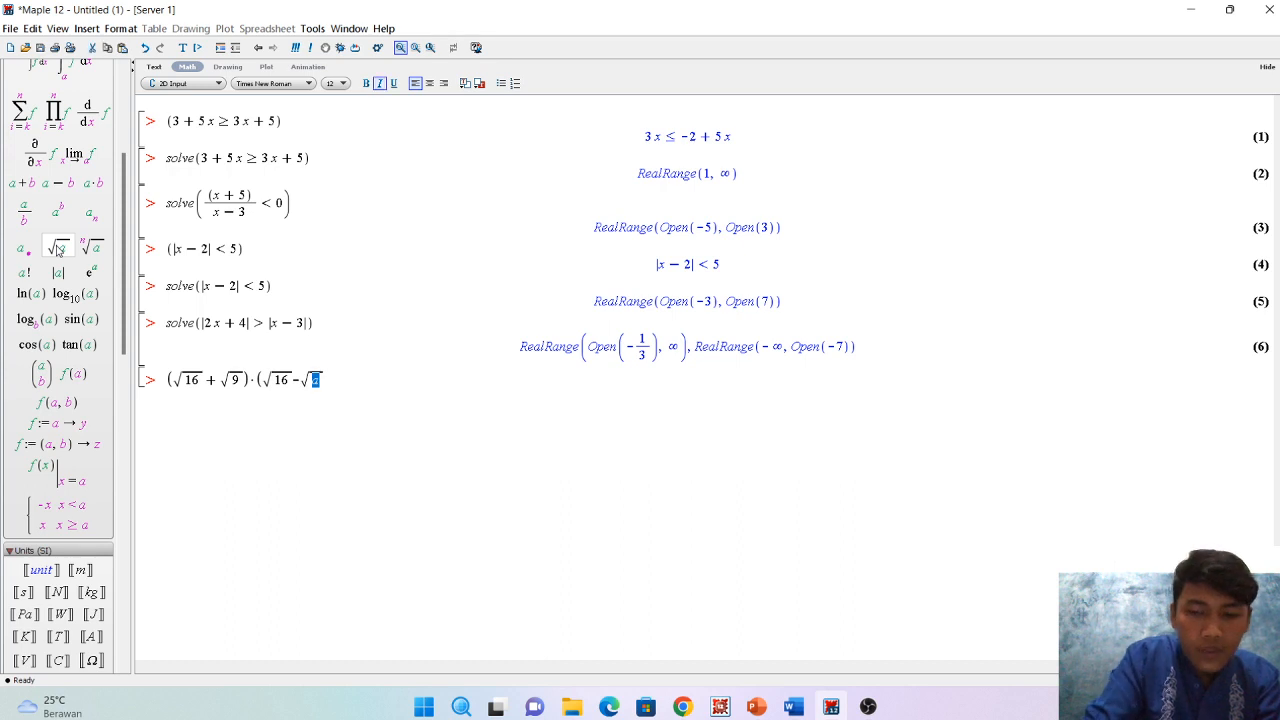
type("9")
key("Right")
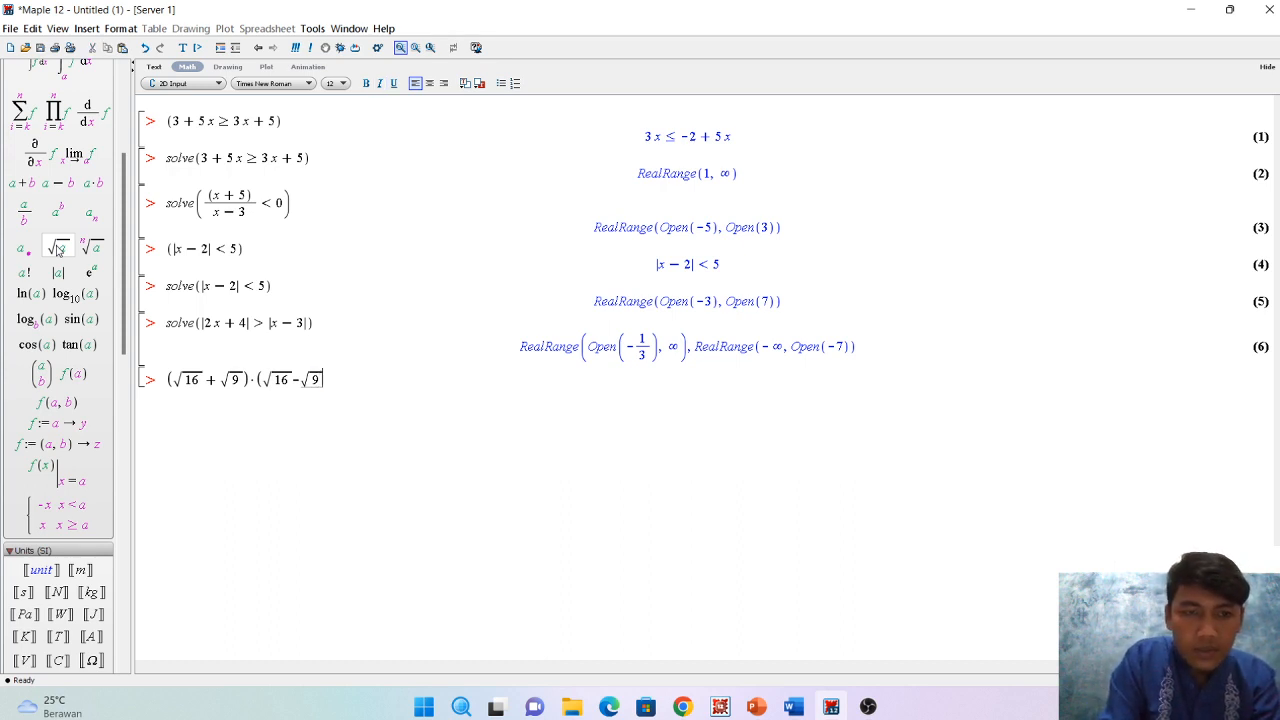
type(")")
key("Return")
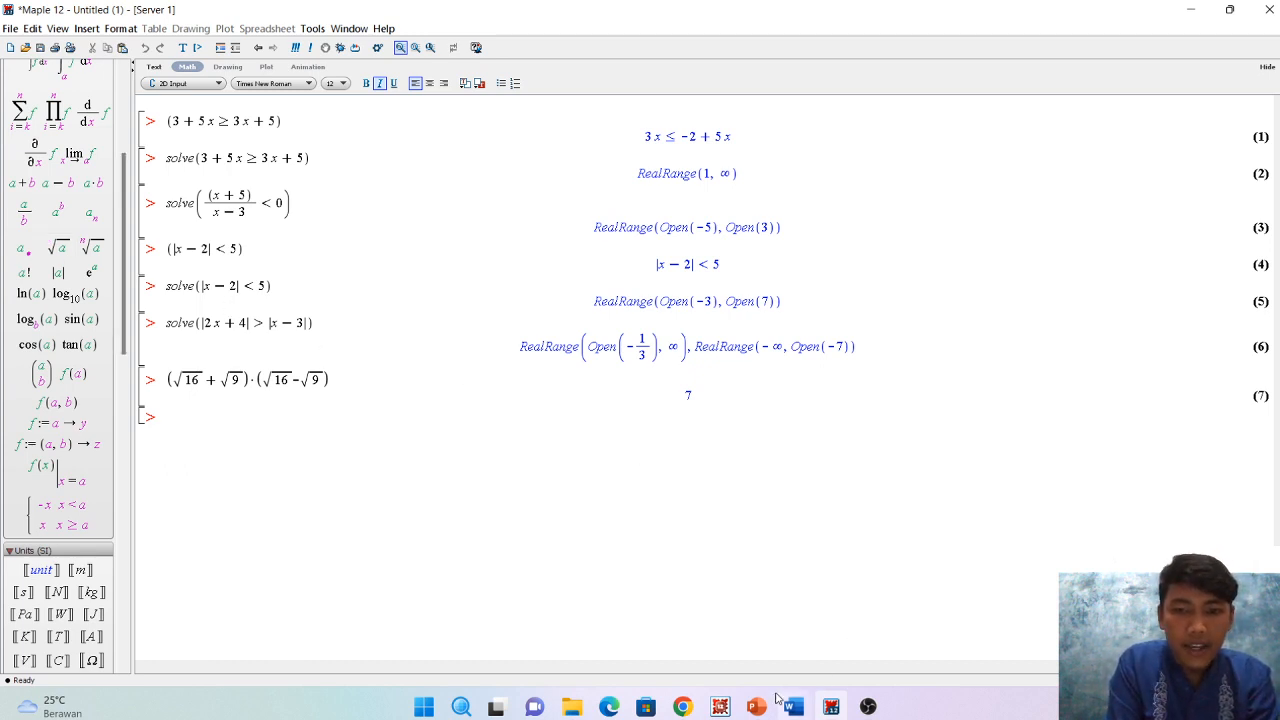
Switch to the PowerPoint slide on Akar Kuadrad and bring up the OBS window
mouse_move(775, 697)
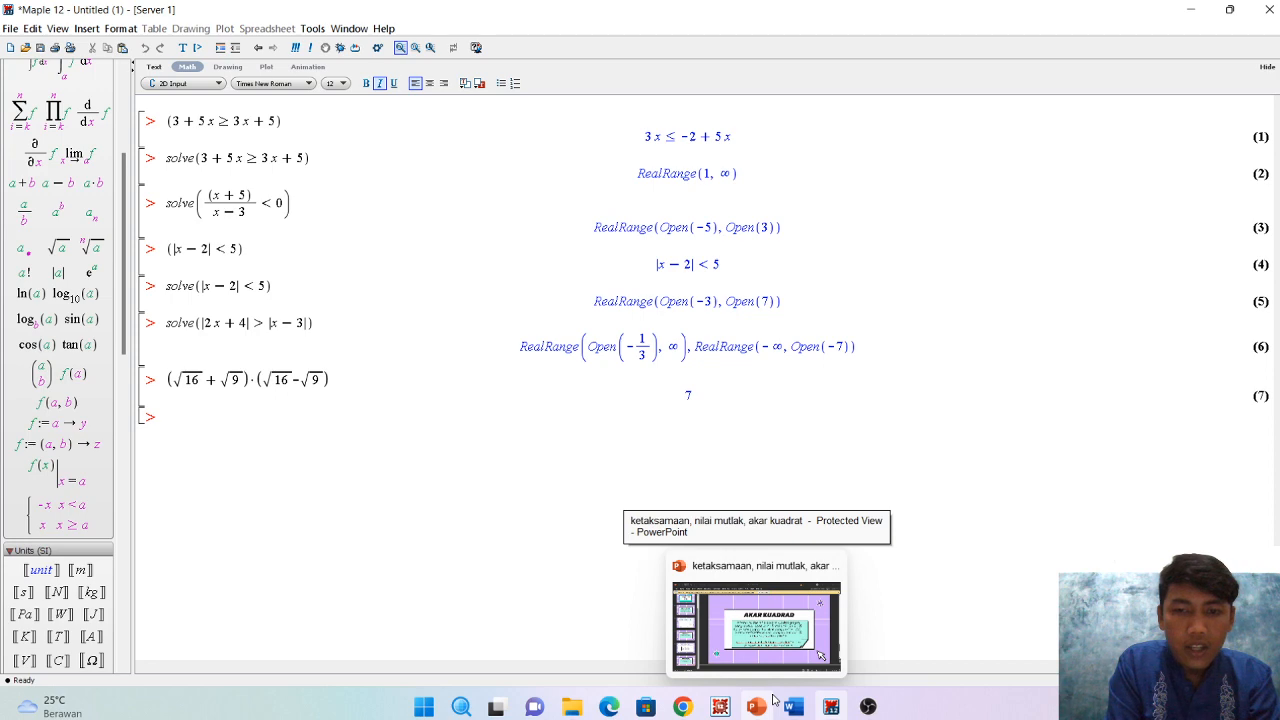
left_click(772, 698)
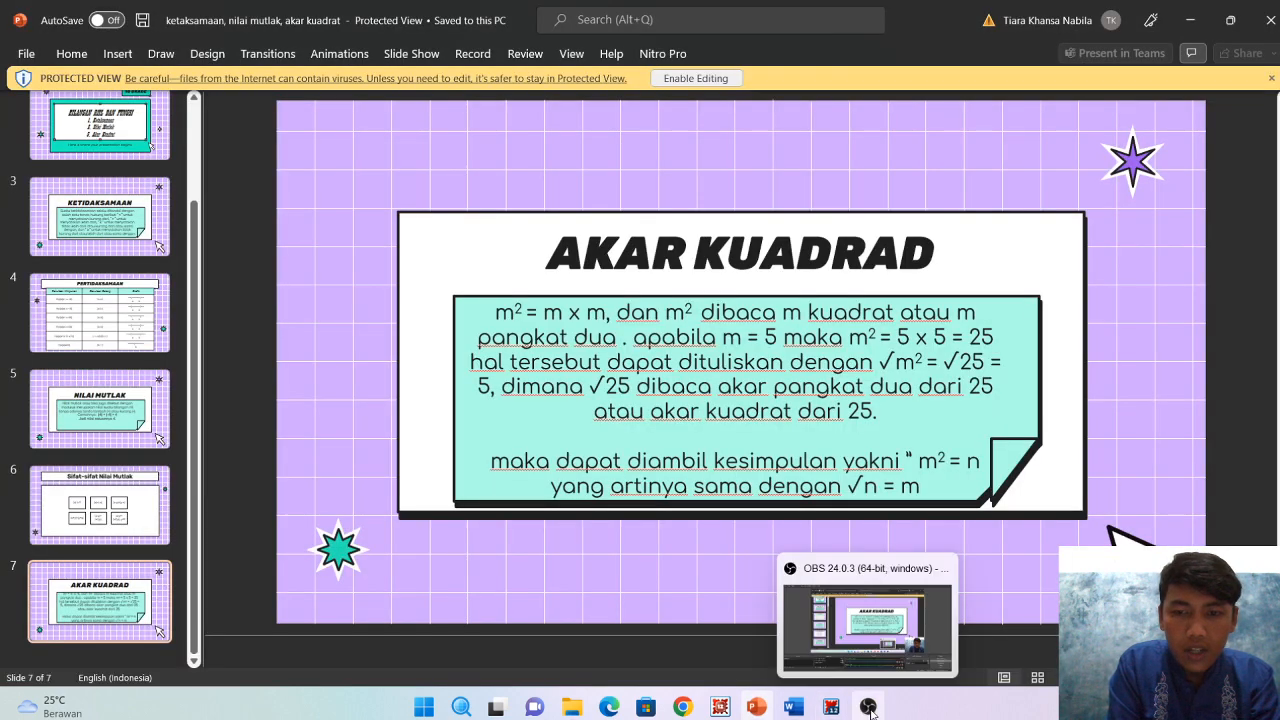
left_click(866, 663)
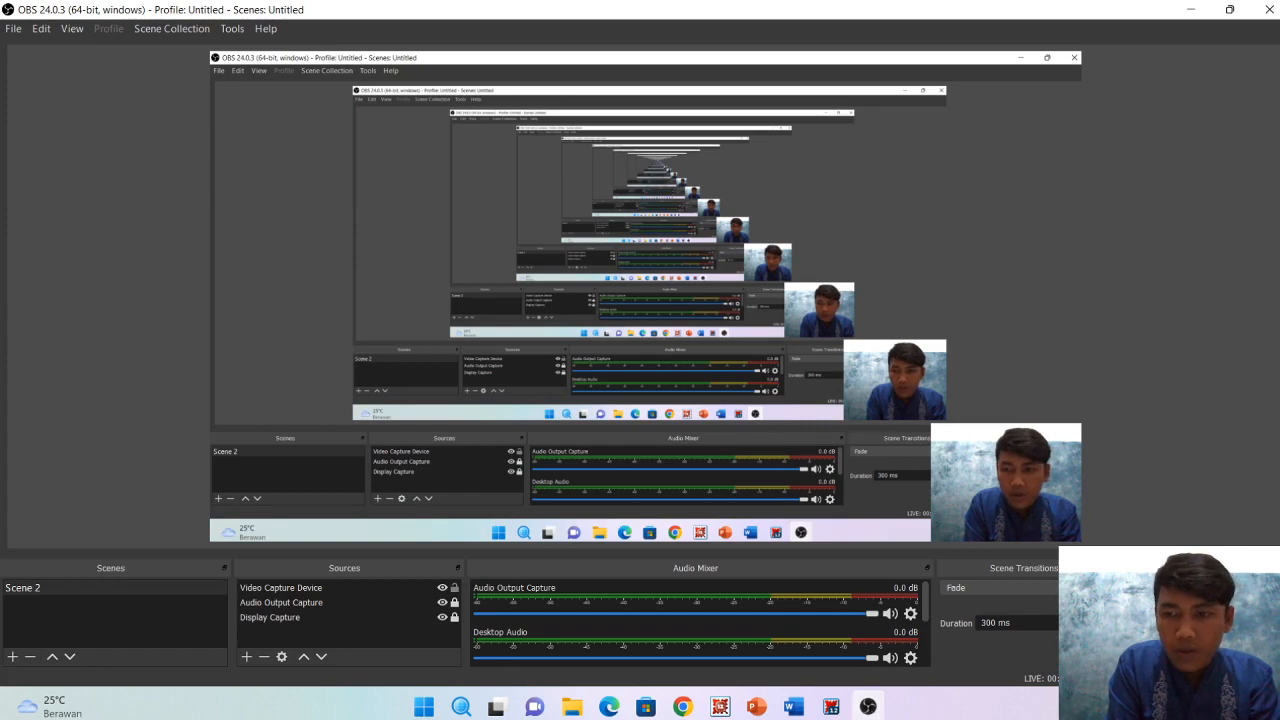